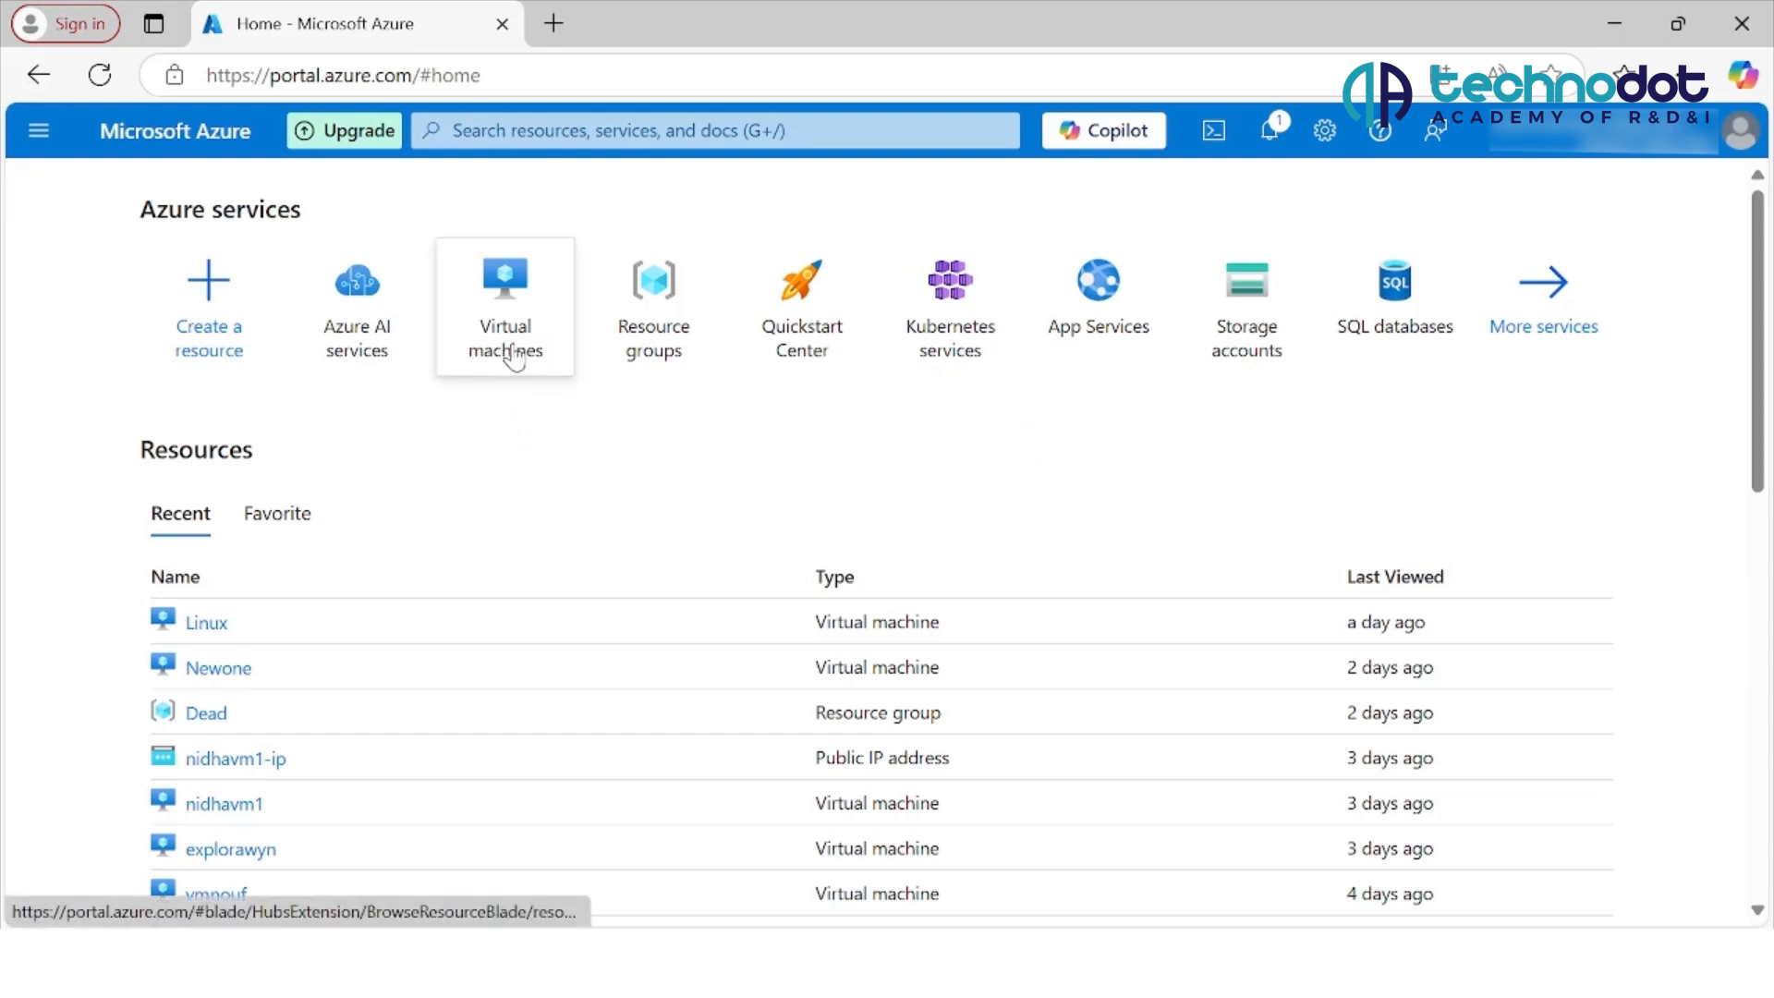
Step: Start creating a new virtual machine resource and look over the project details at the start of its form
left_click(194, 366)
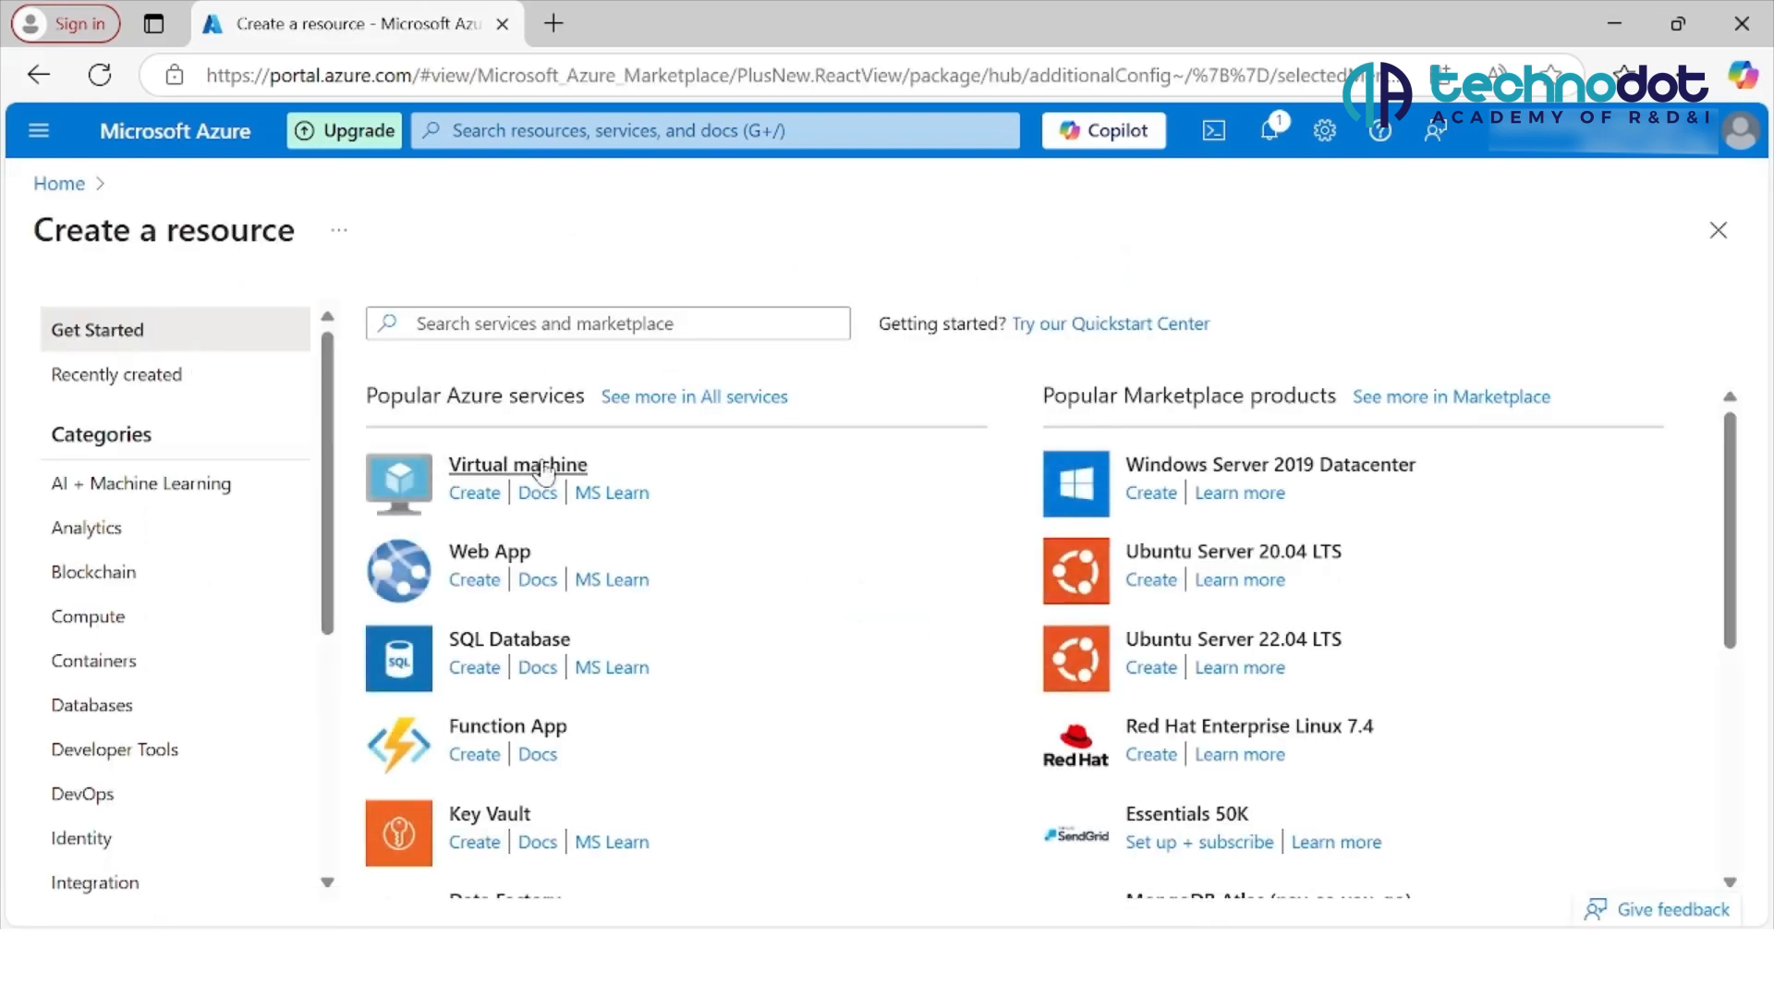
left_click(484, 497)
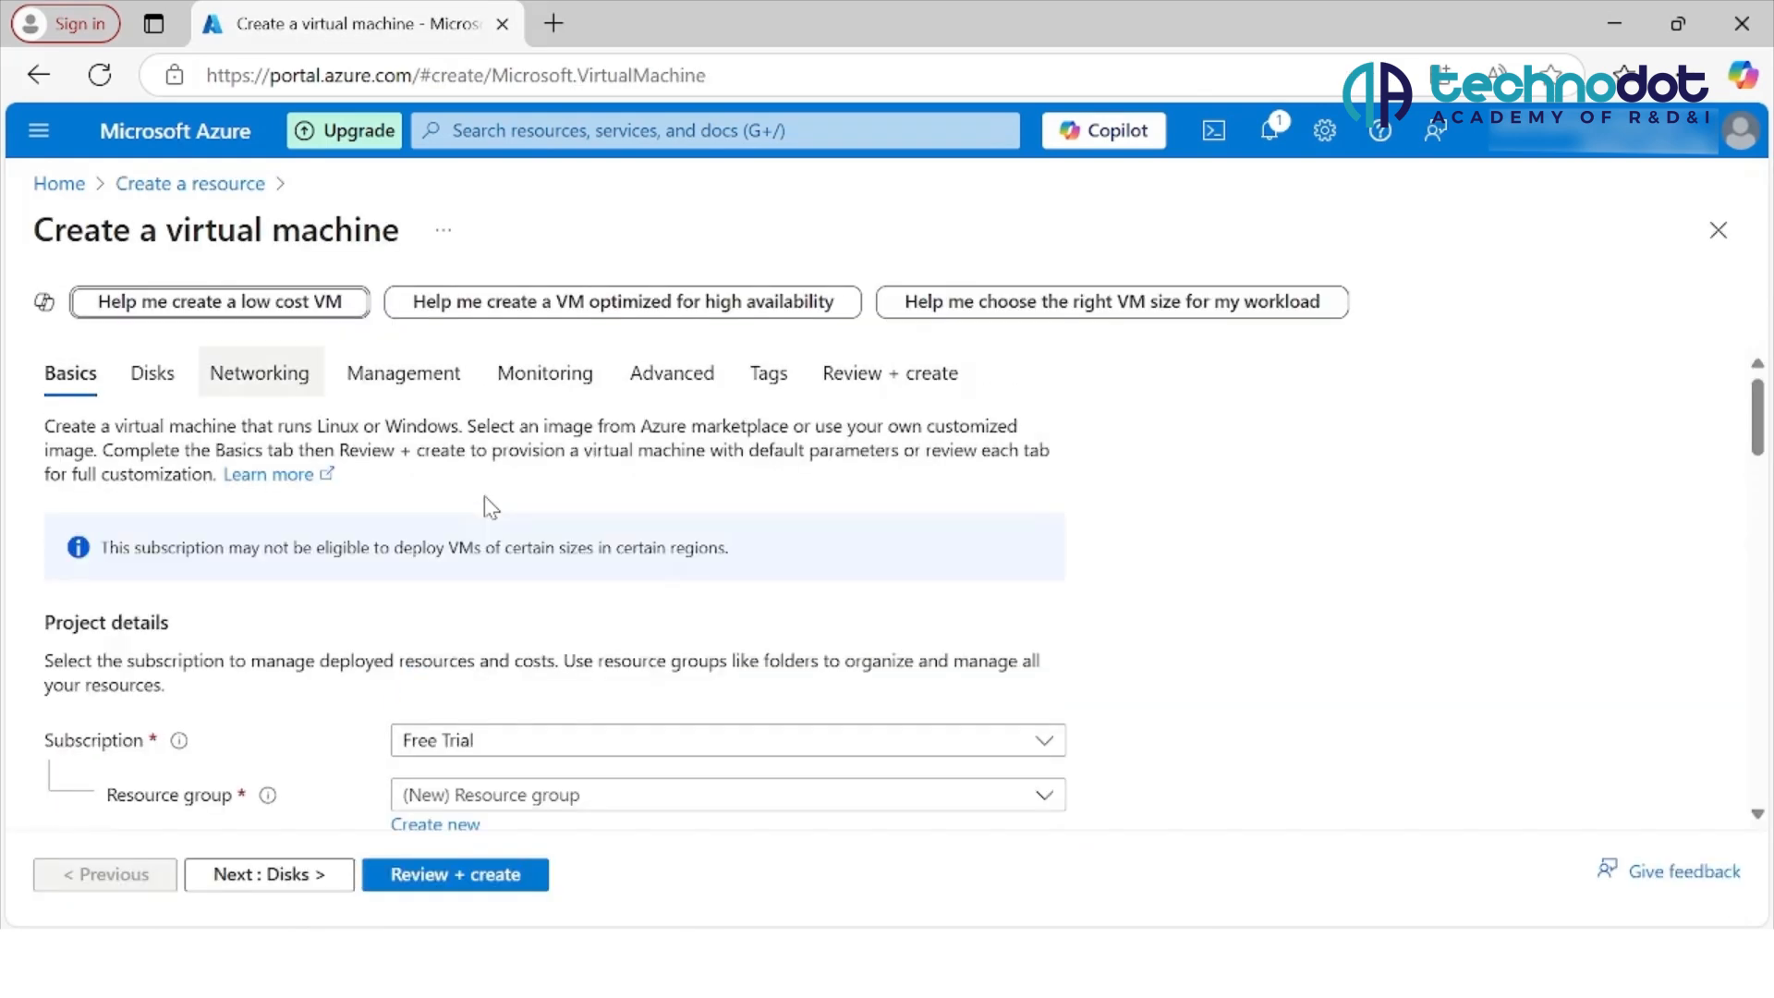
scroll(484, 495, "down", 2)
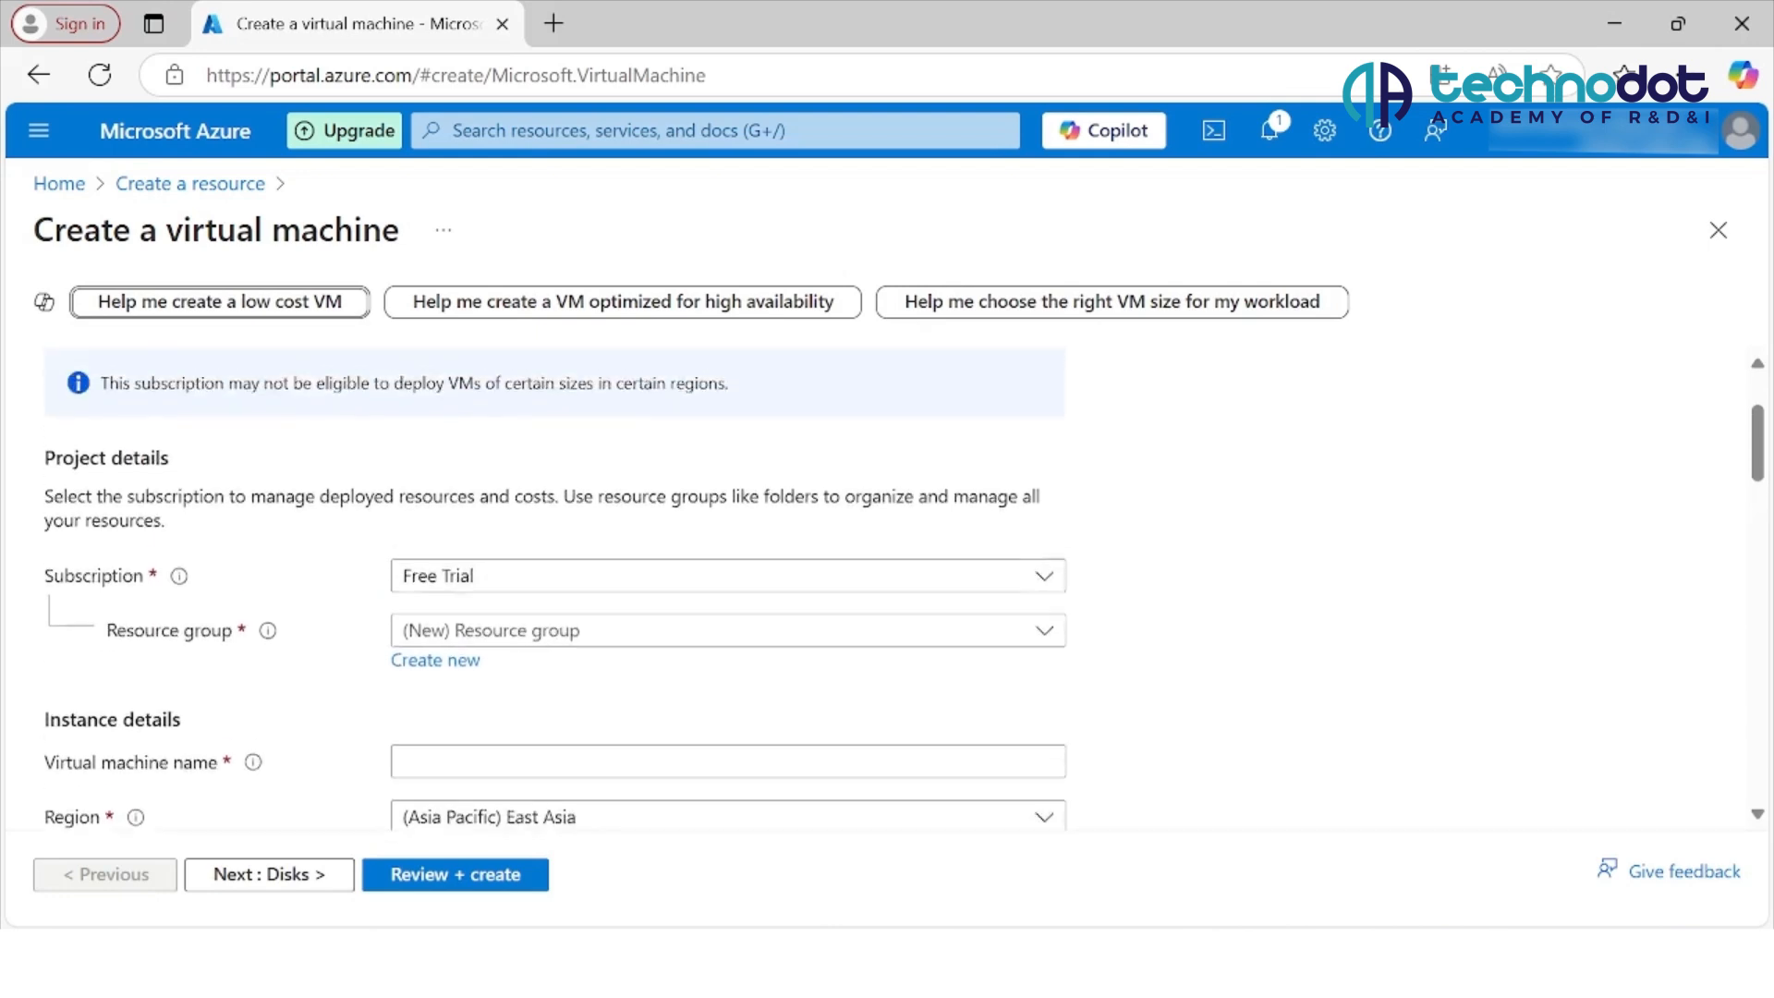
scroll(554, 588, "up", 1)
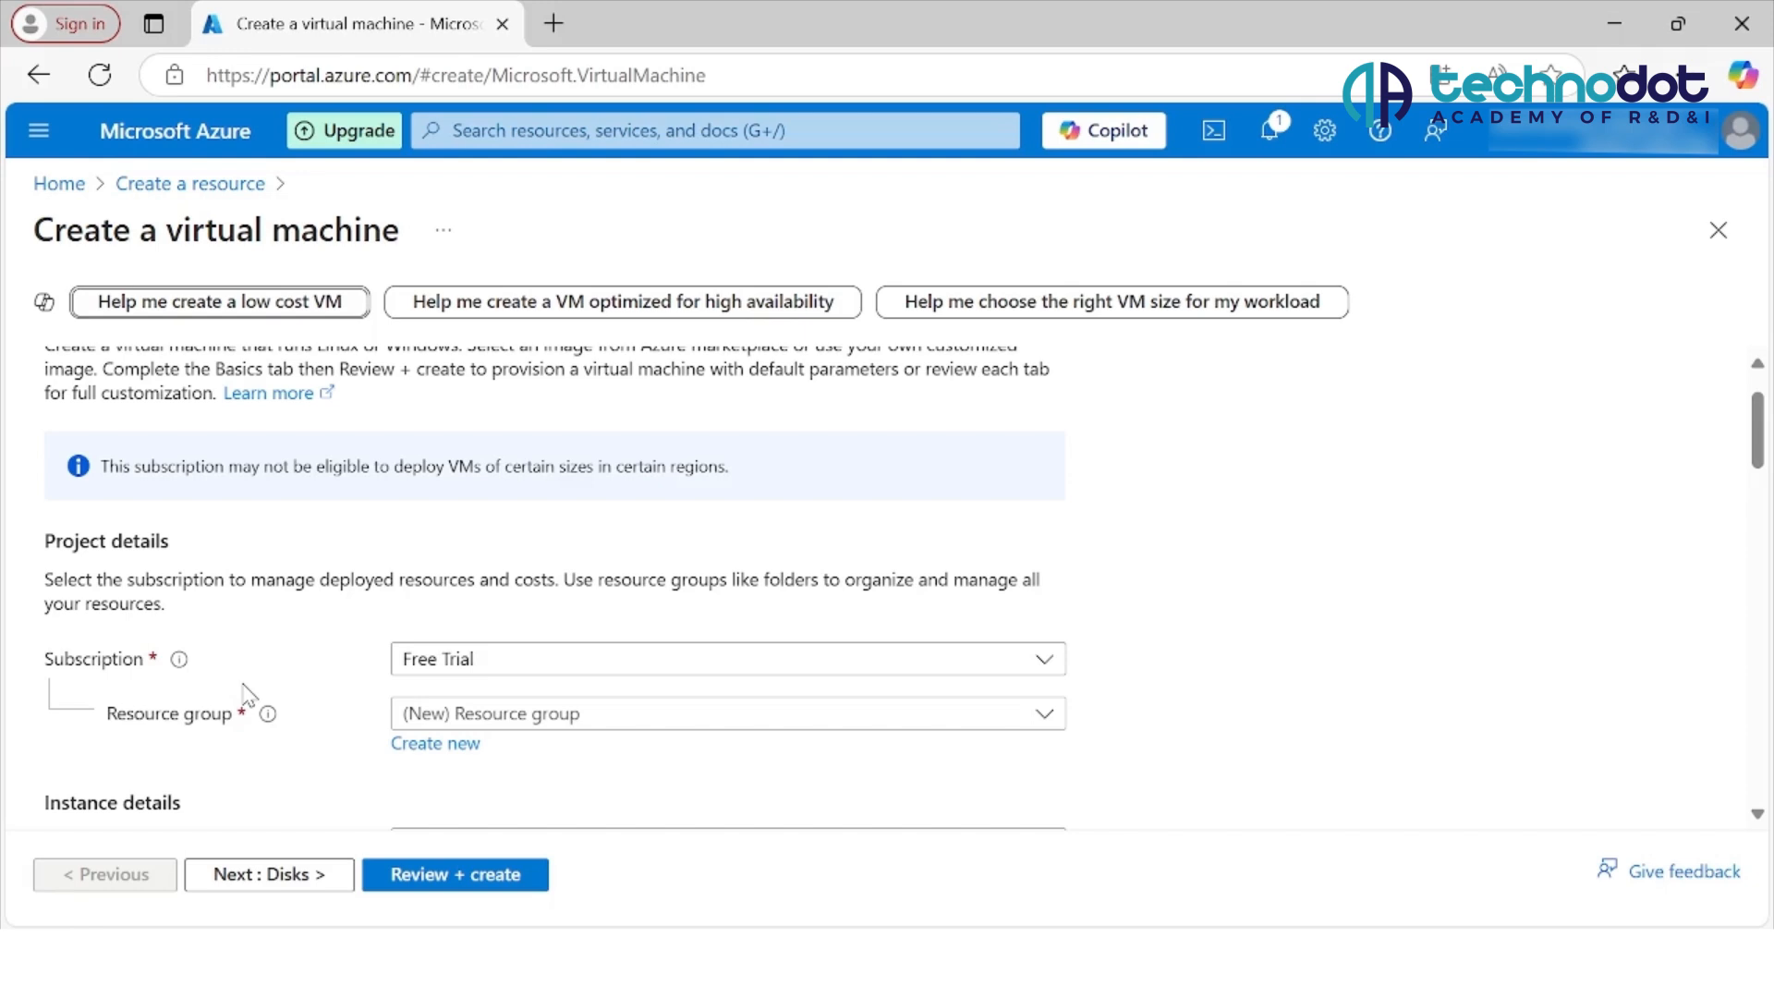
Step: Create a new resource group named TechnodotResources1 for the virtual machine
scroll(246, 695, "down", 1)
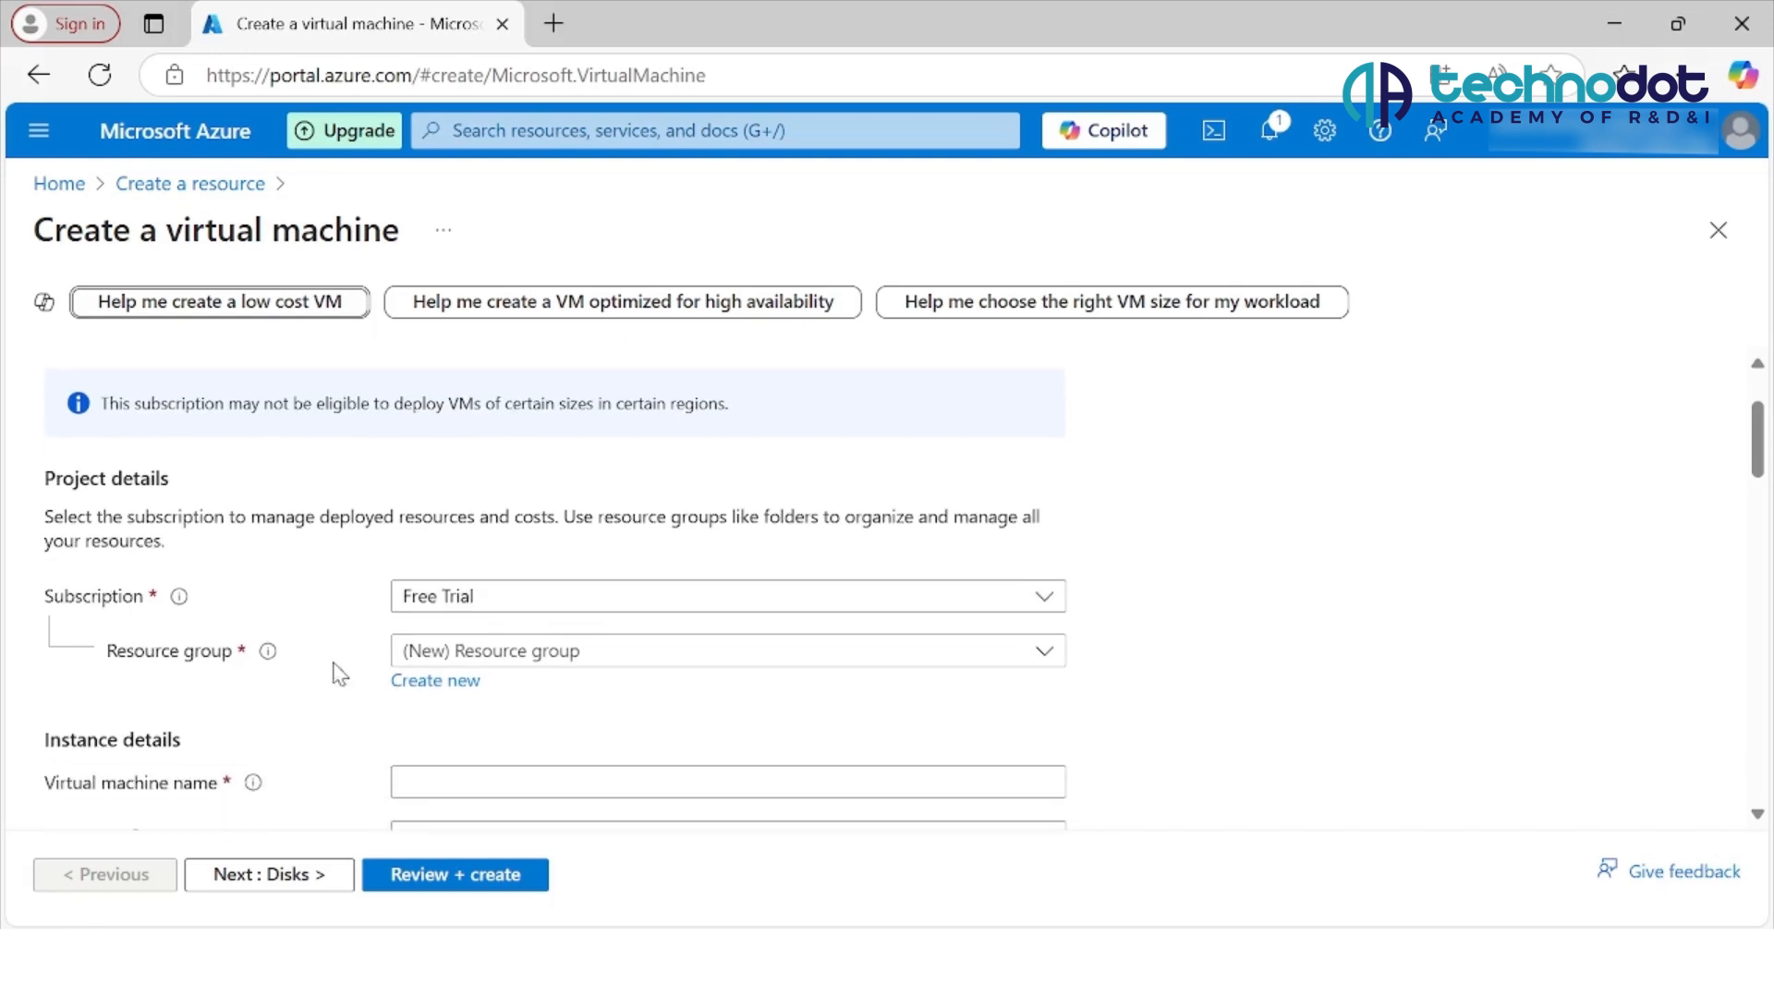
left_click(418, 686)
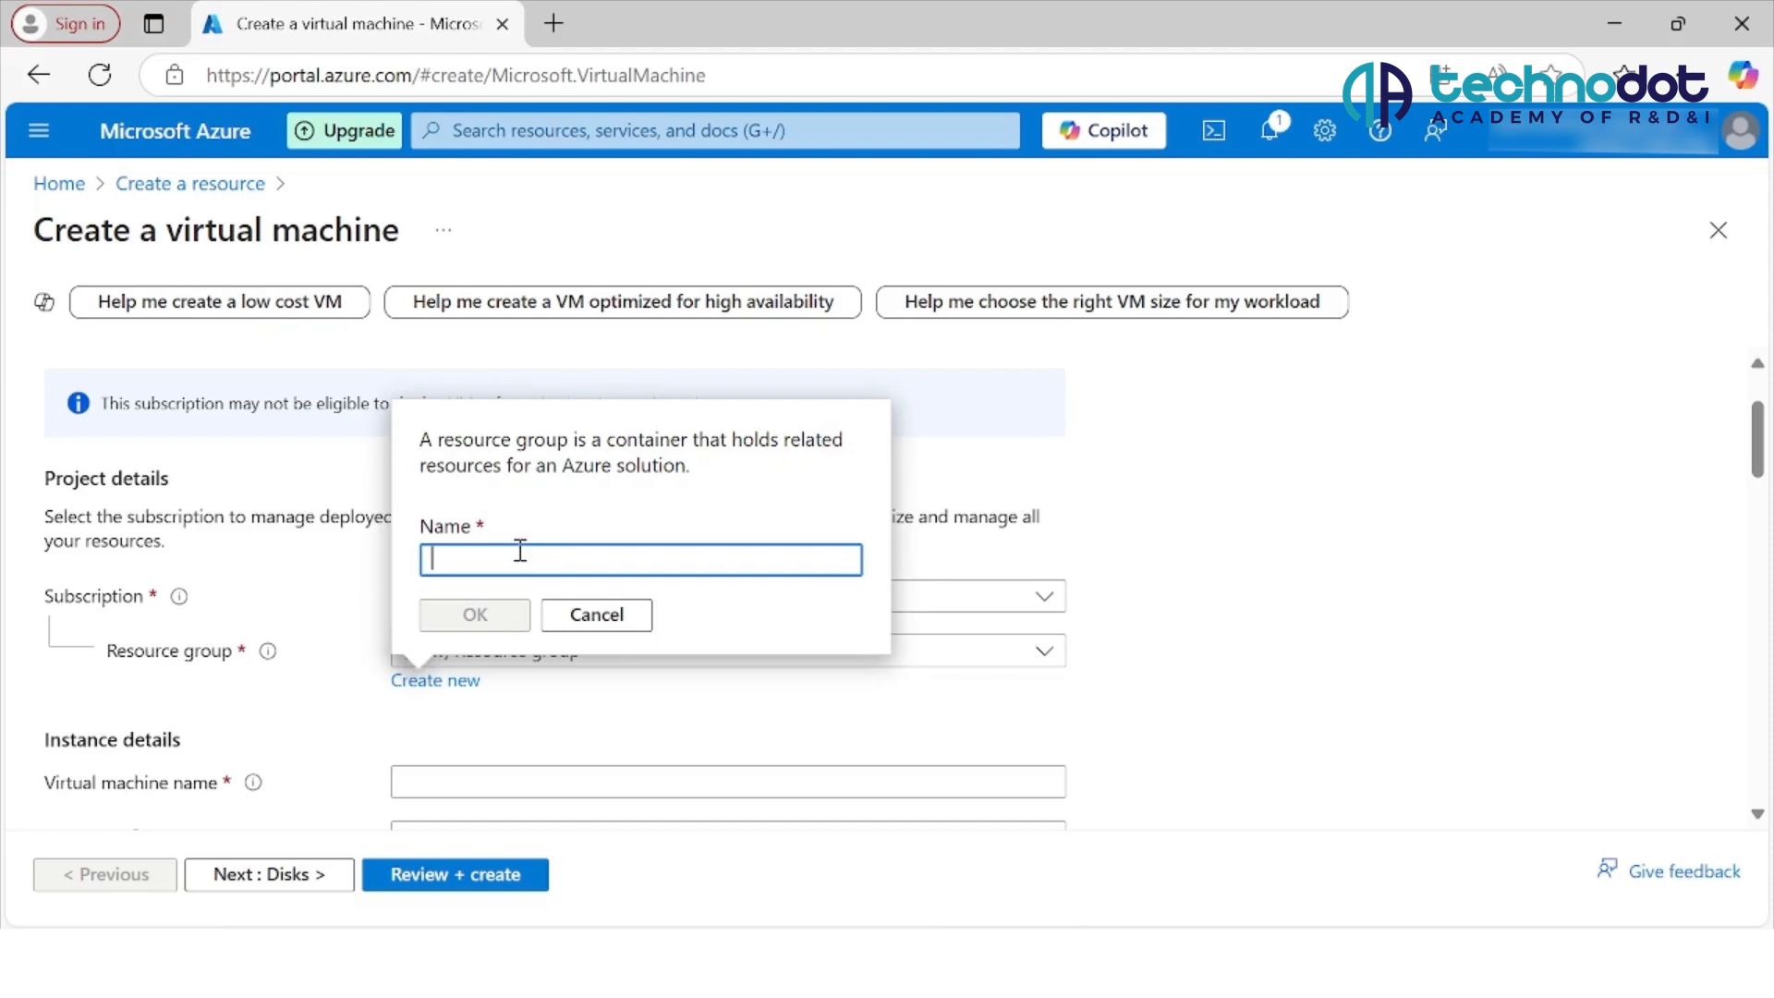
left_click(525, 562)
type("TechnodotResources1")
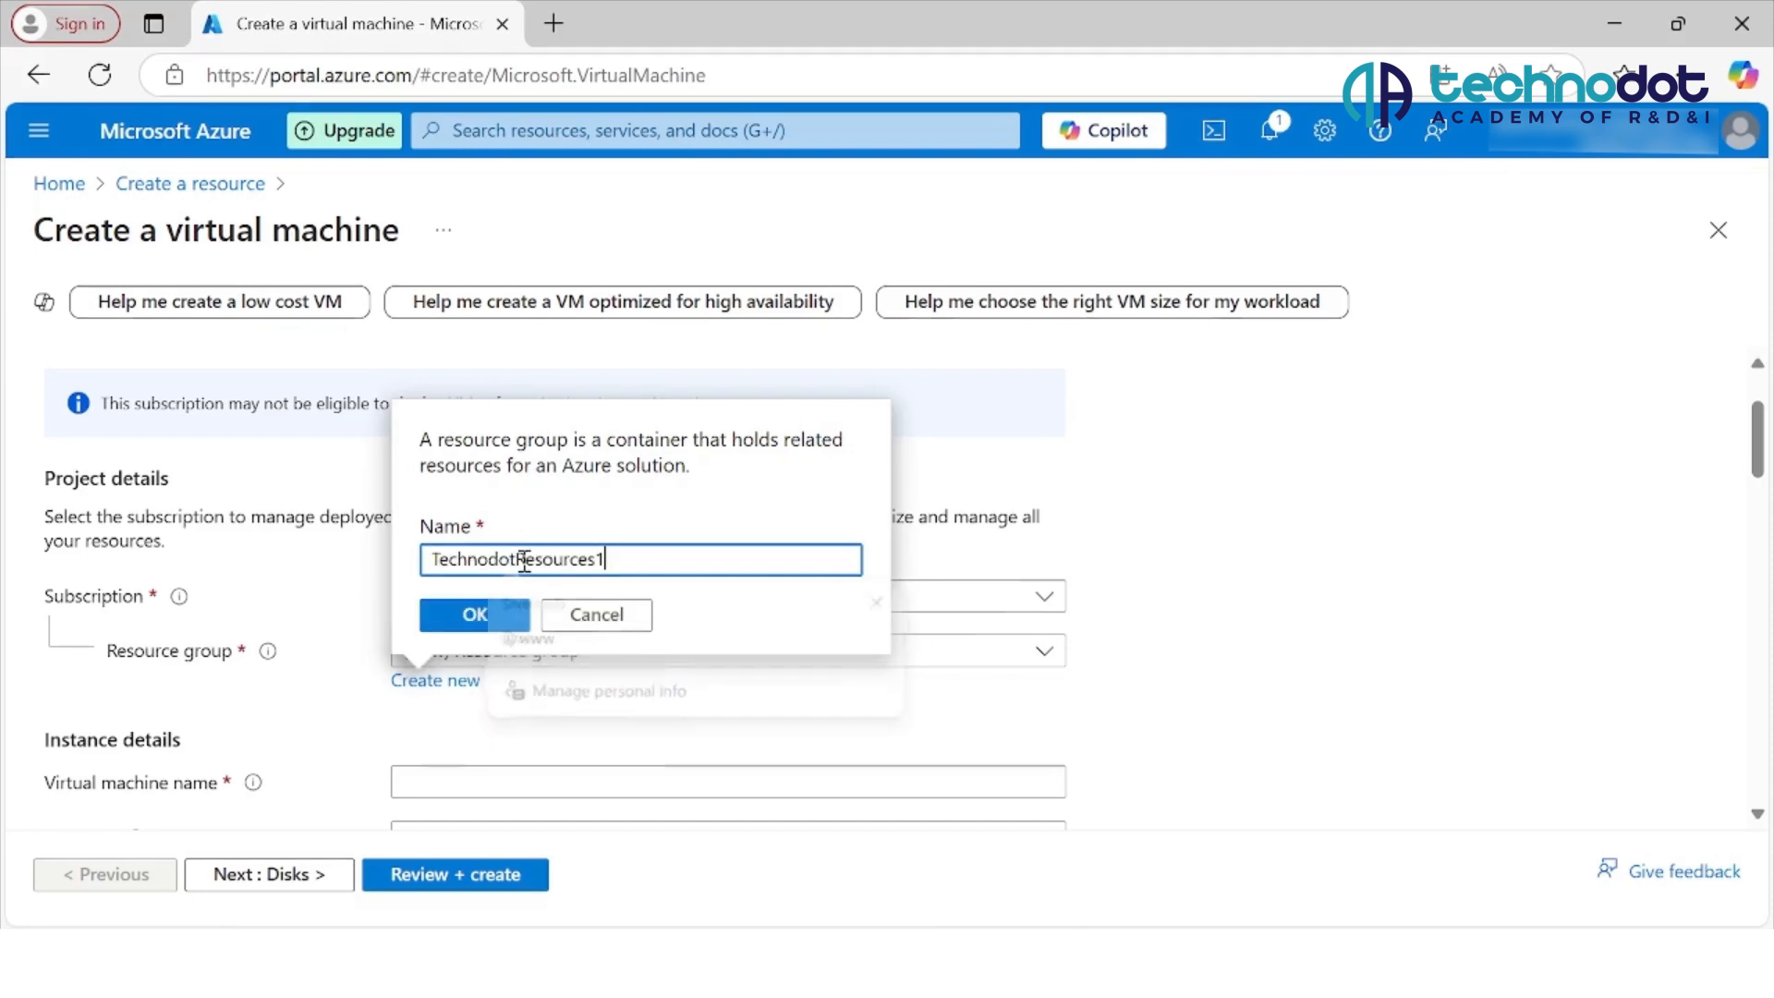
left_click(498, 613)
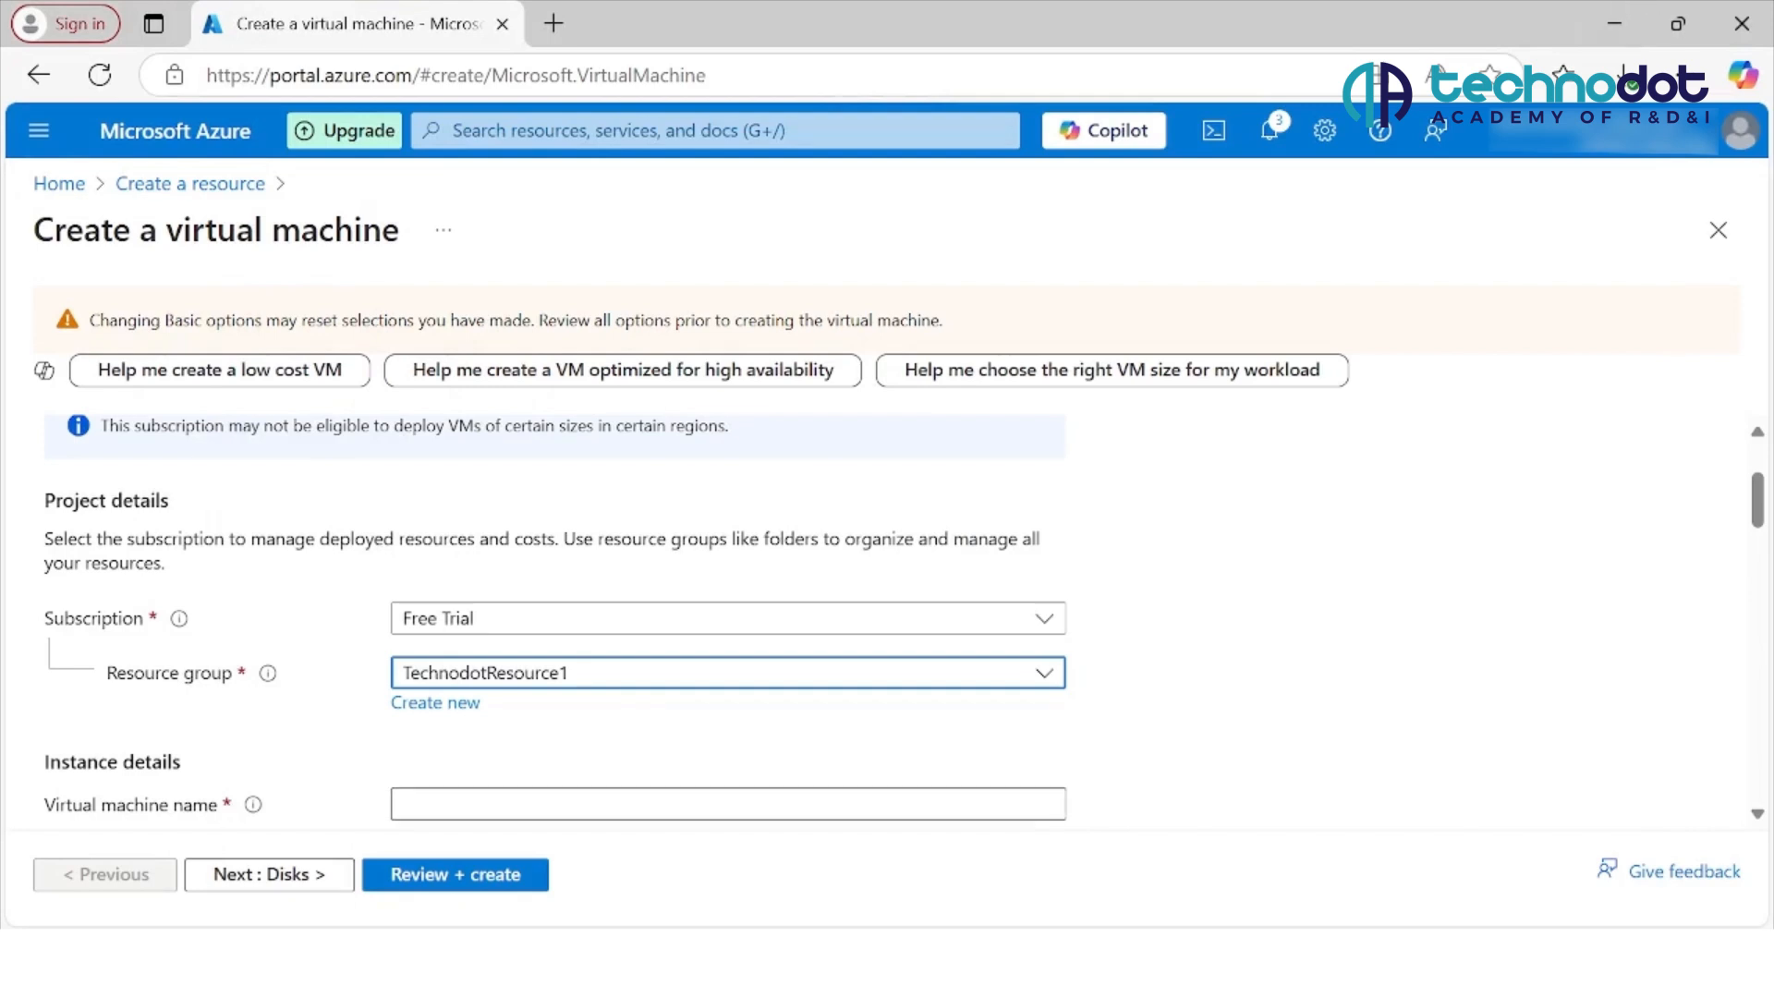
Step: Name the virtual machine TechnodotVM and keep its region as (Asia Pacific) East Asia
left_click(729, 804)
type("TechnodotVM")
scroll(728, 621, "down", 2)
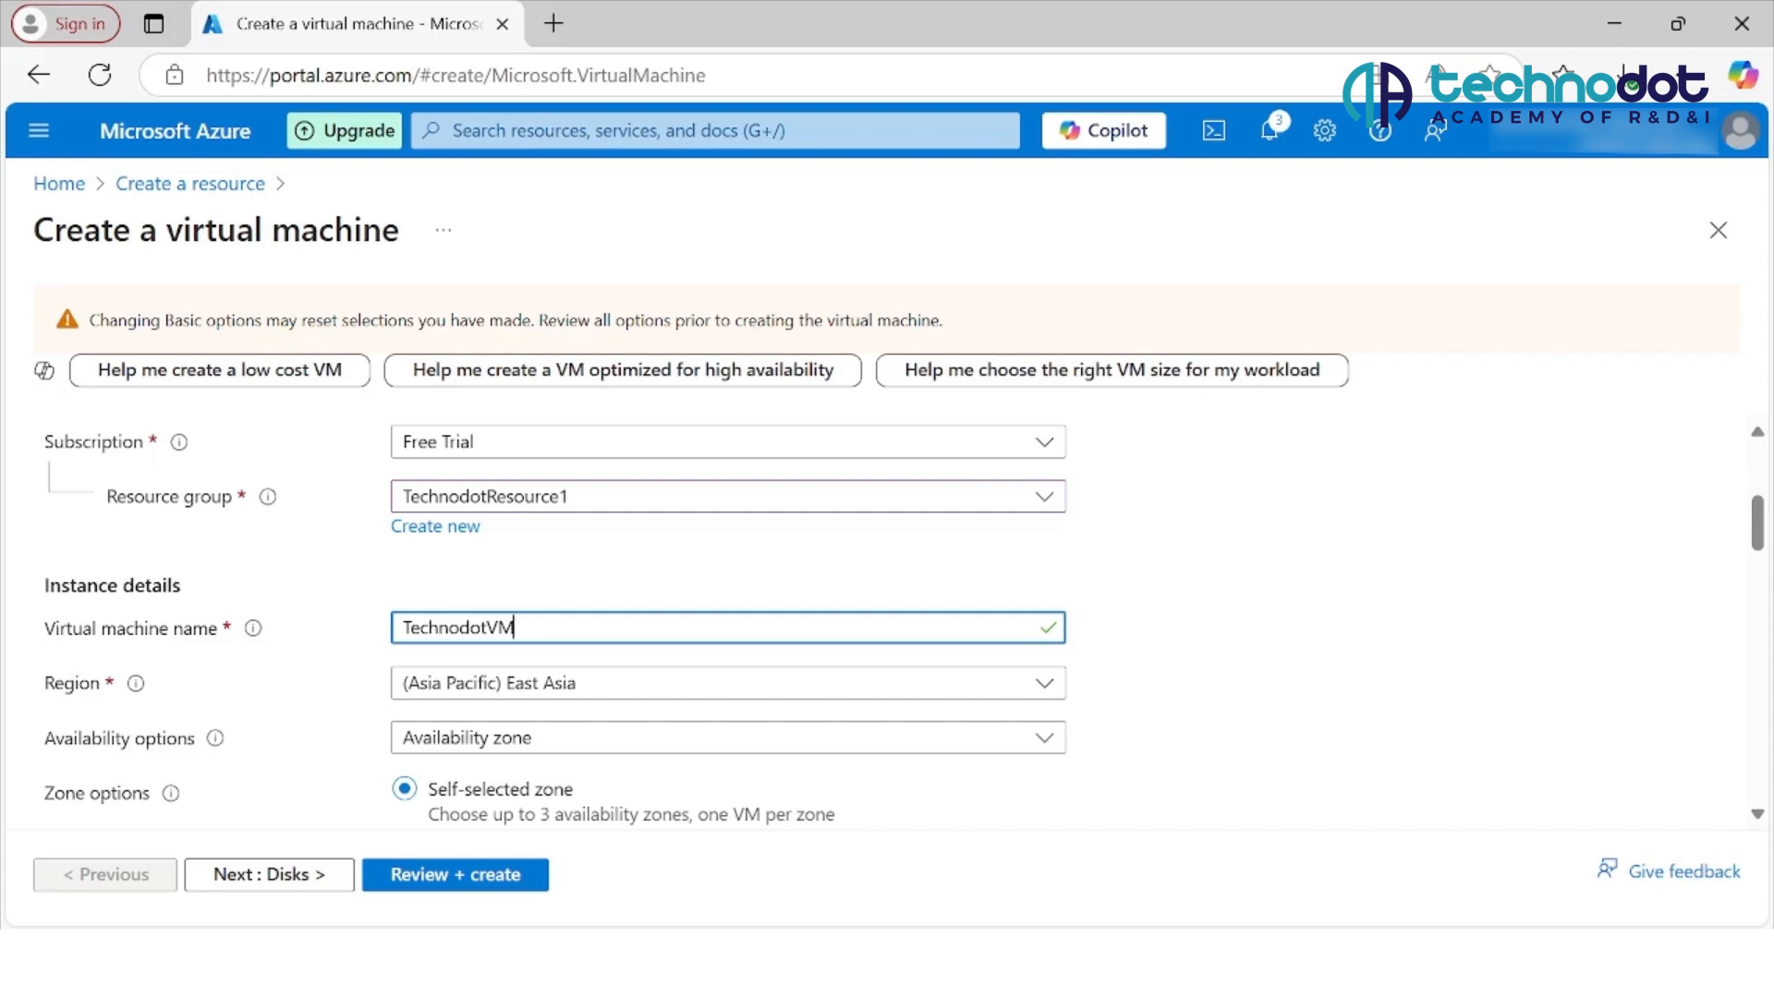
left_click(1045, 684)
left_click(1045, 683)
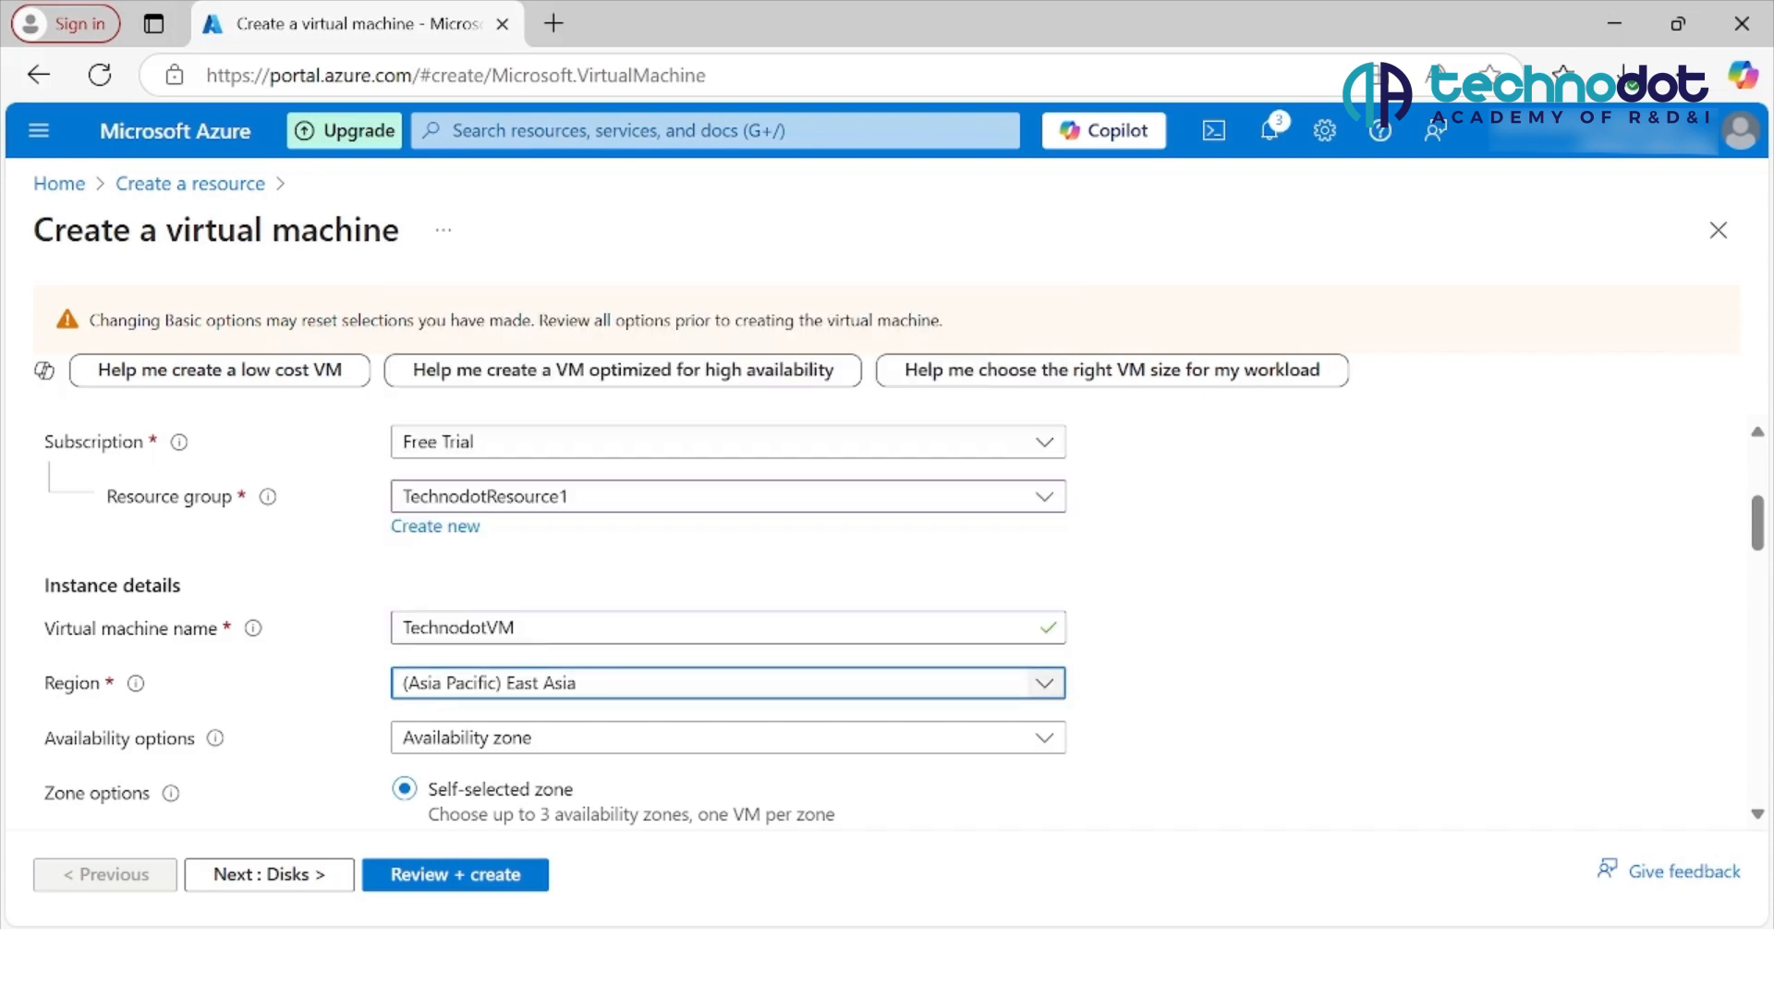
Step: Review the availability, zone, security type and image settings, including the list of selectable images
scroll(888, 628, "down", 1)
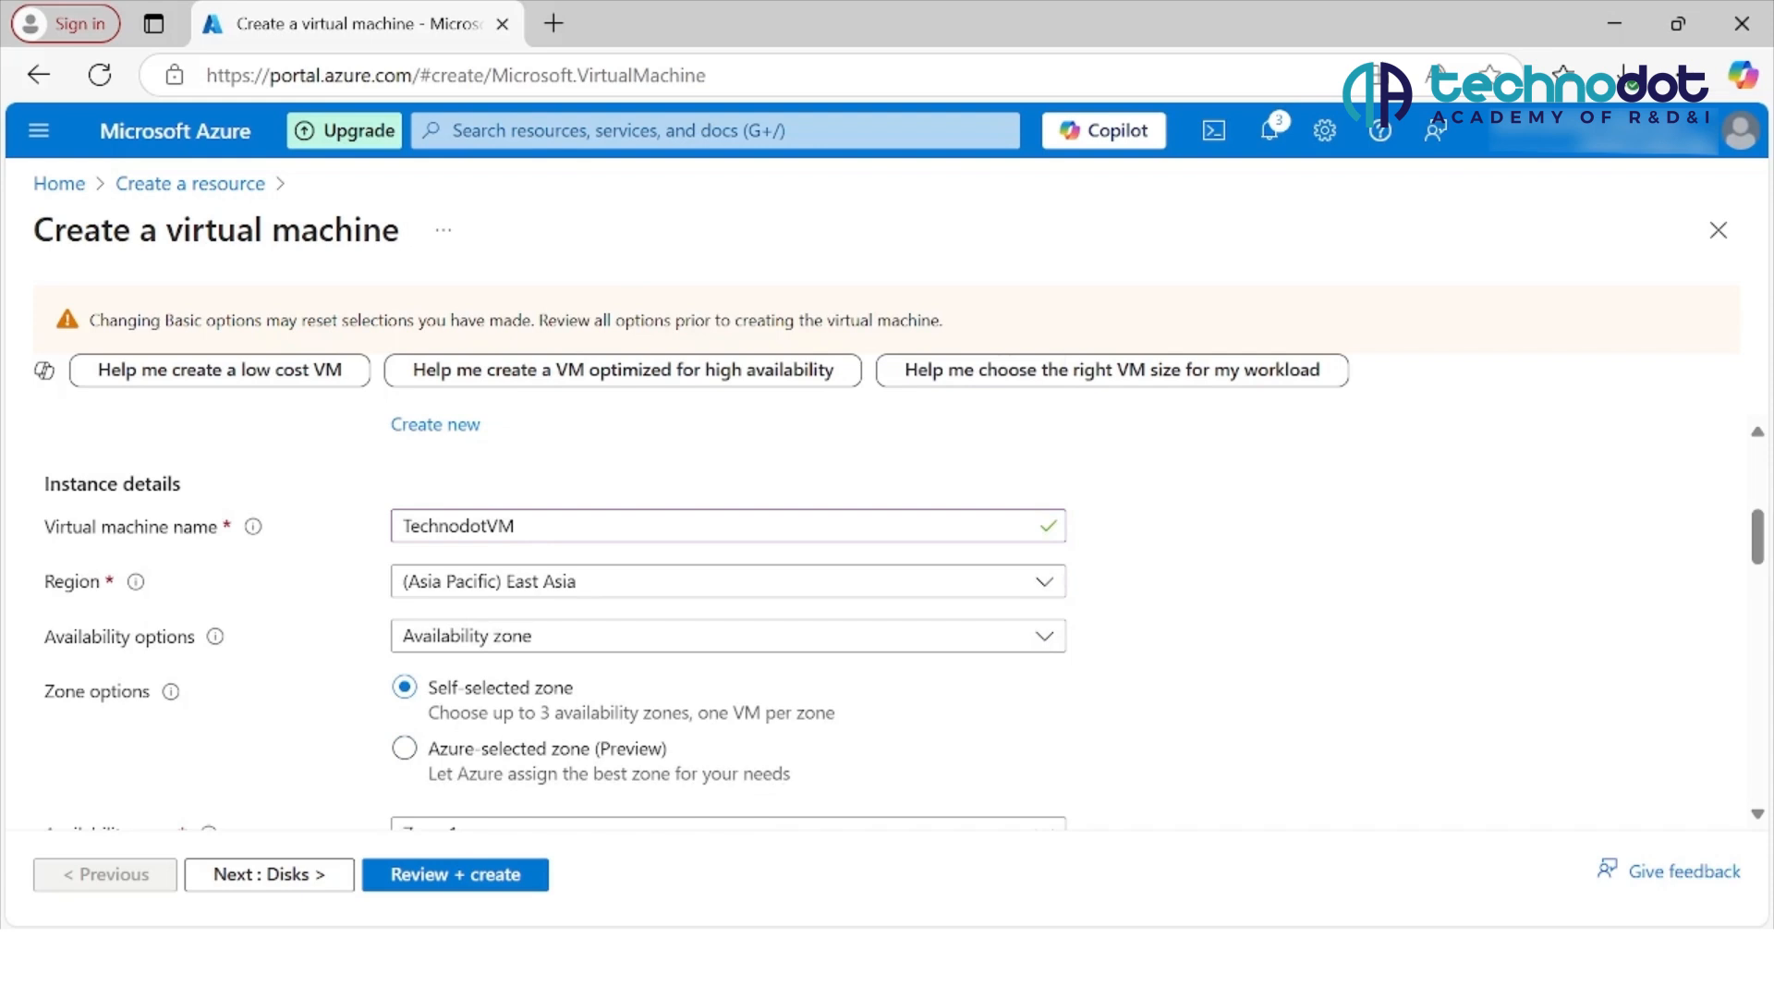
scroll(887, 628, "down", 1)
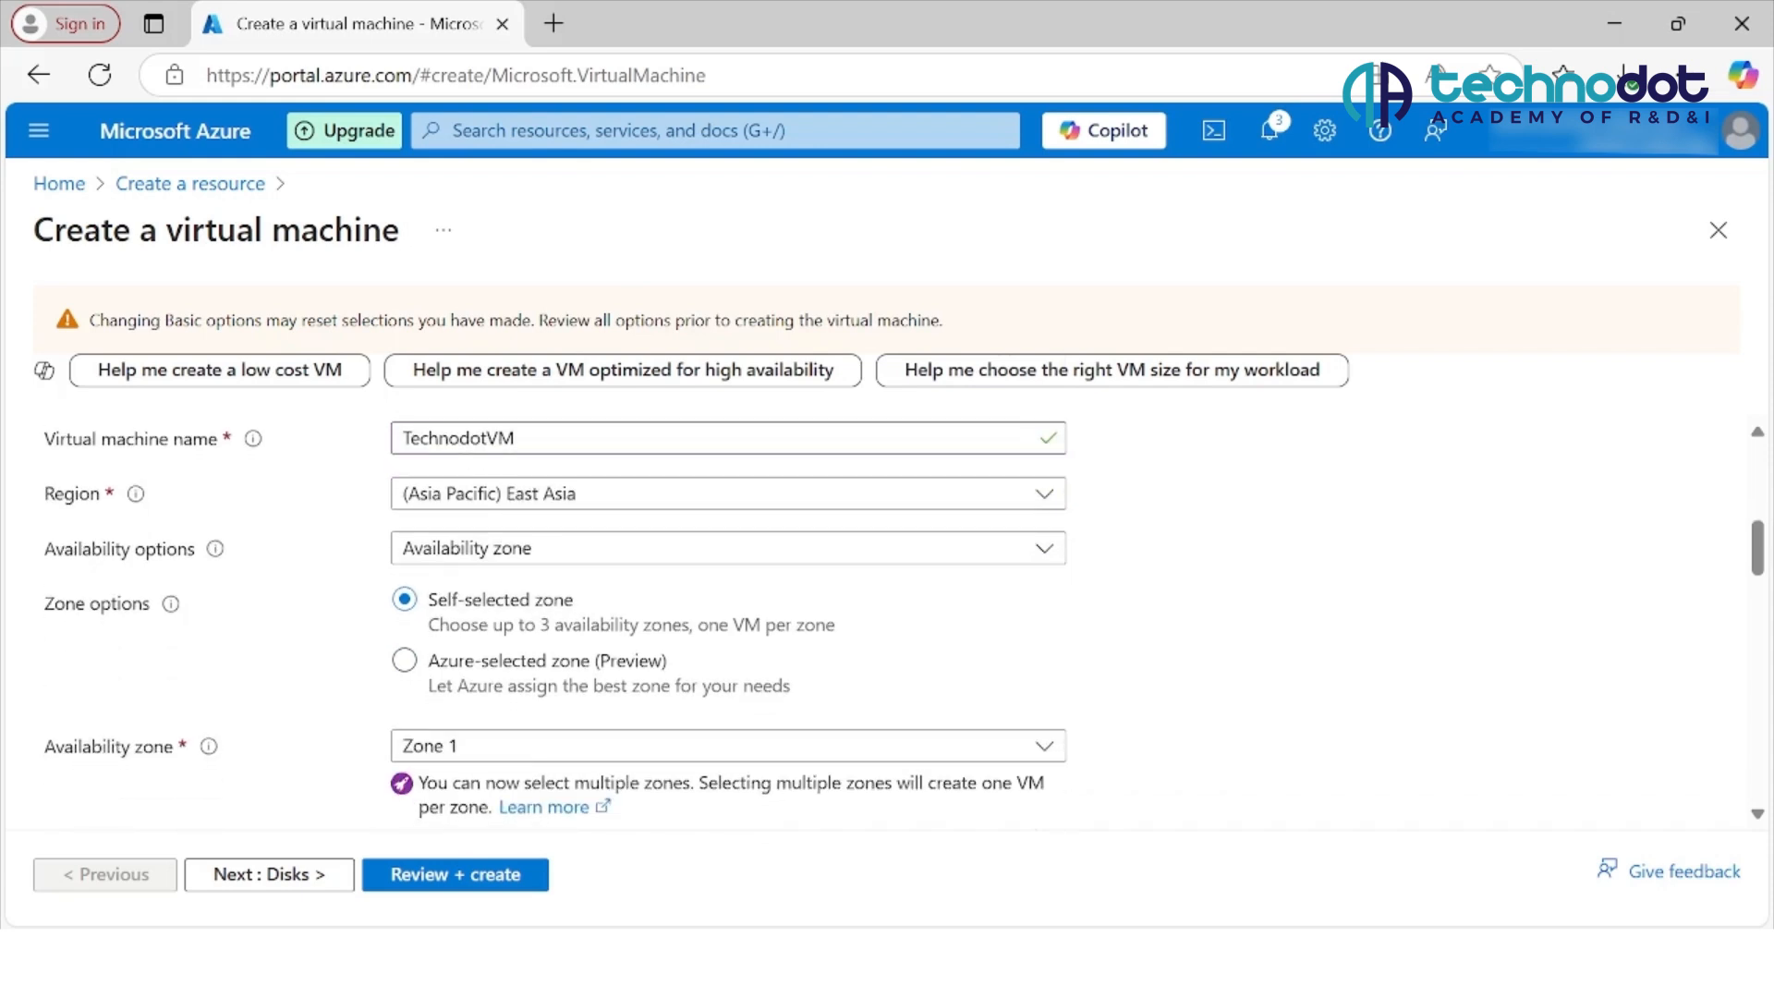
scroll(887, 629, "down", 1)
scroll(887, 629, "down", 1)
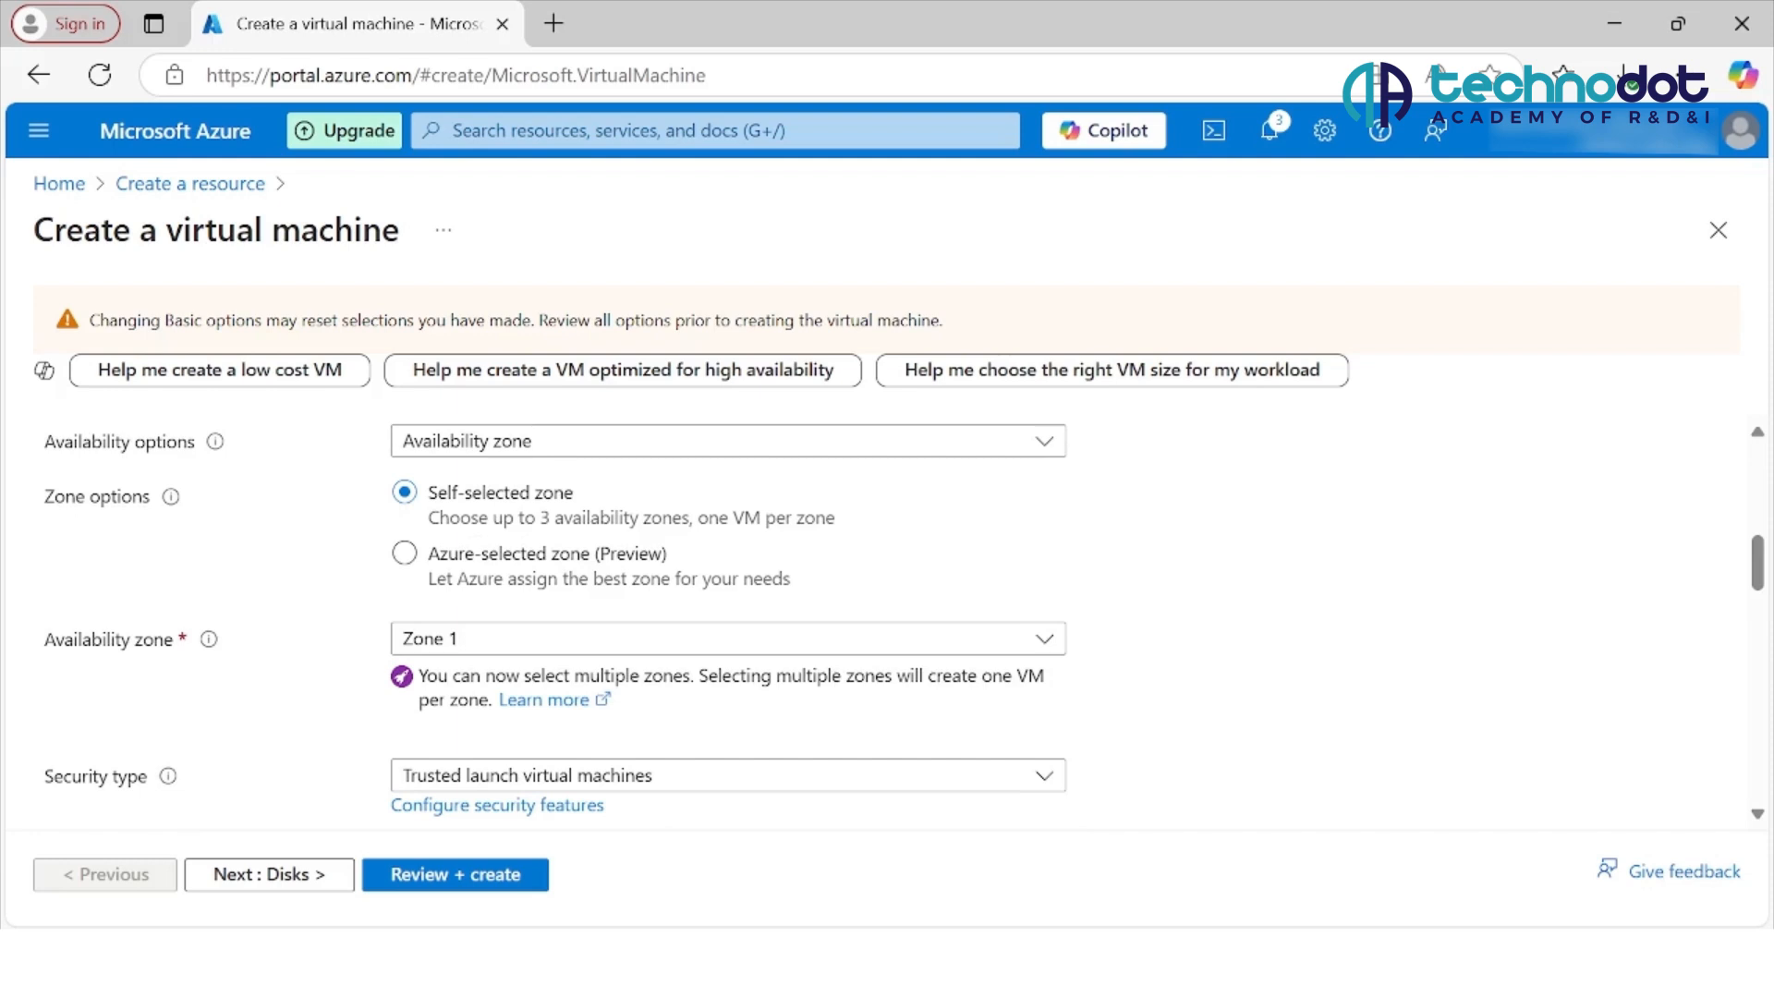
scroll(888, 629, "down", 1)
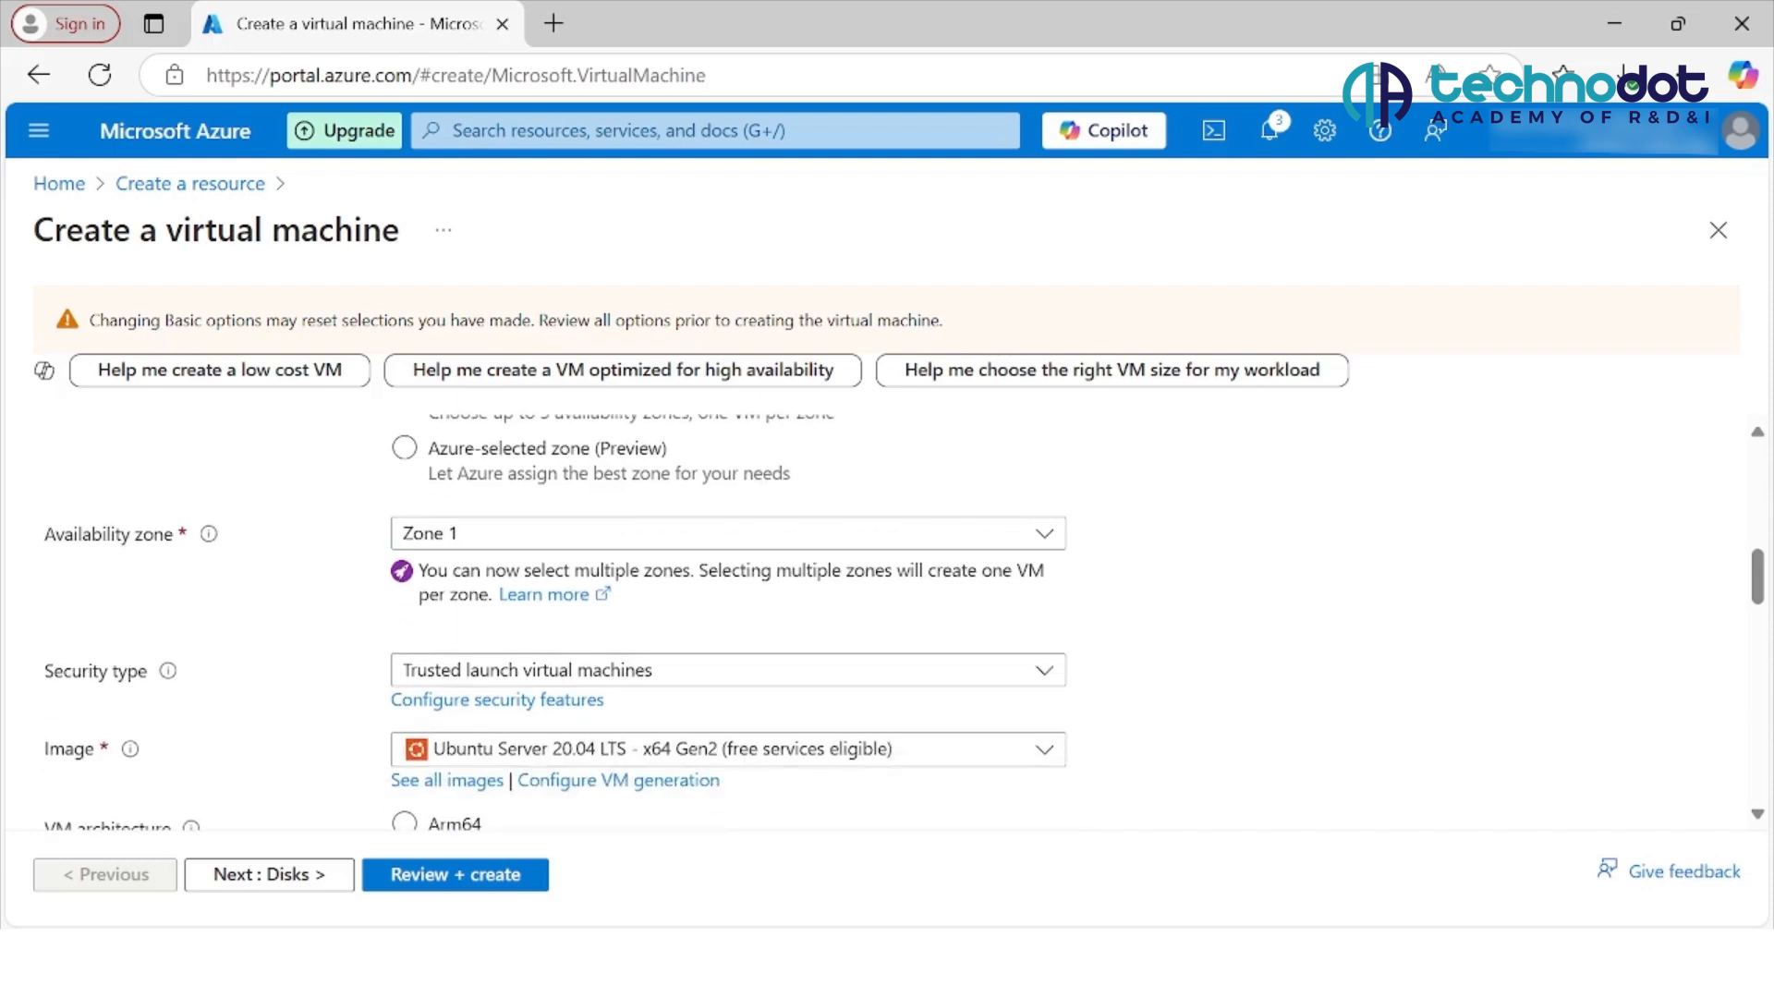
scroll(555, 622, "down", 1)
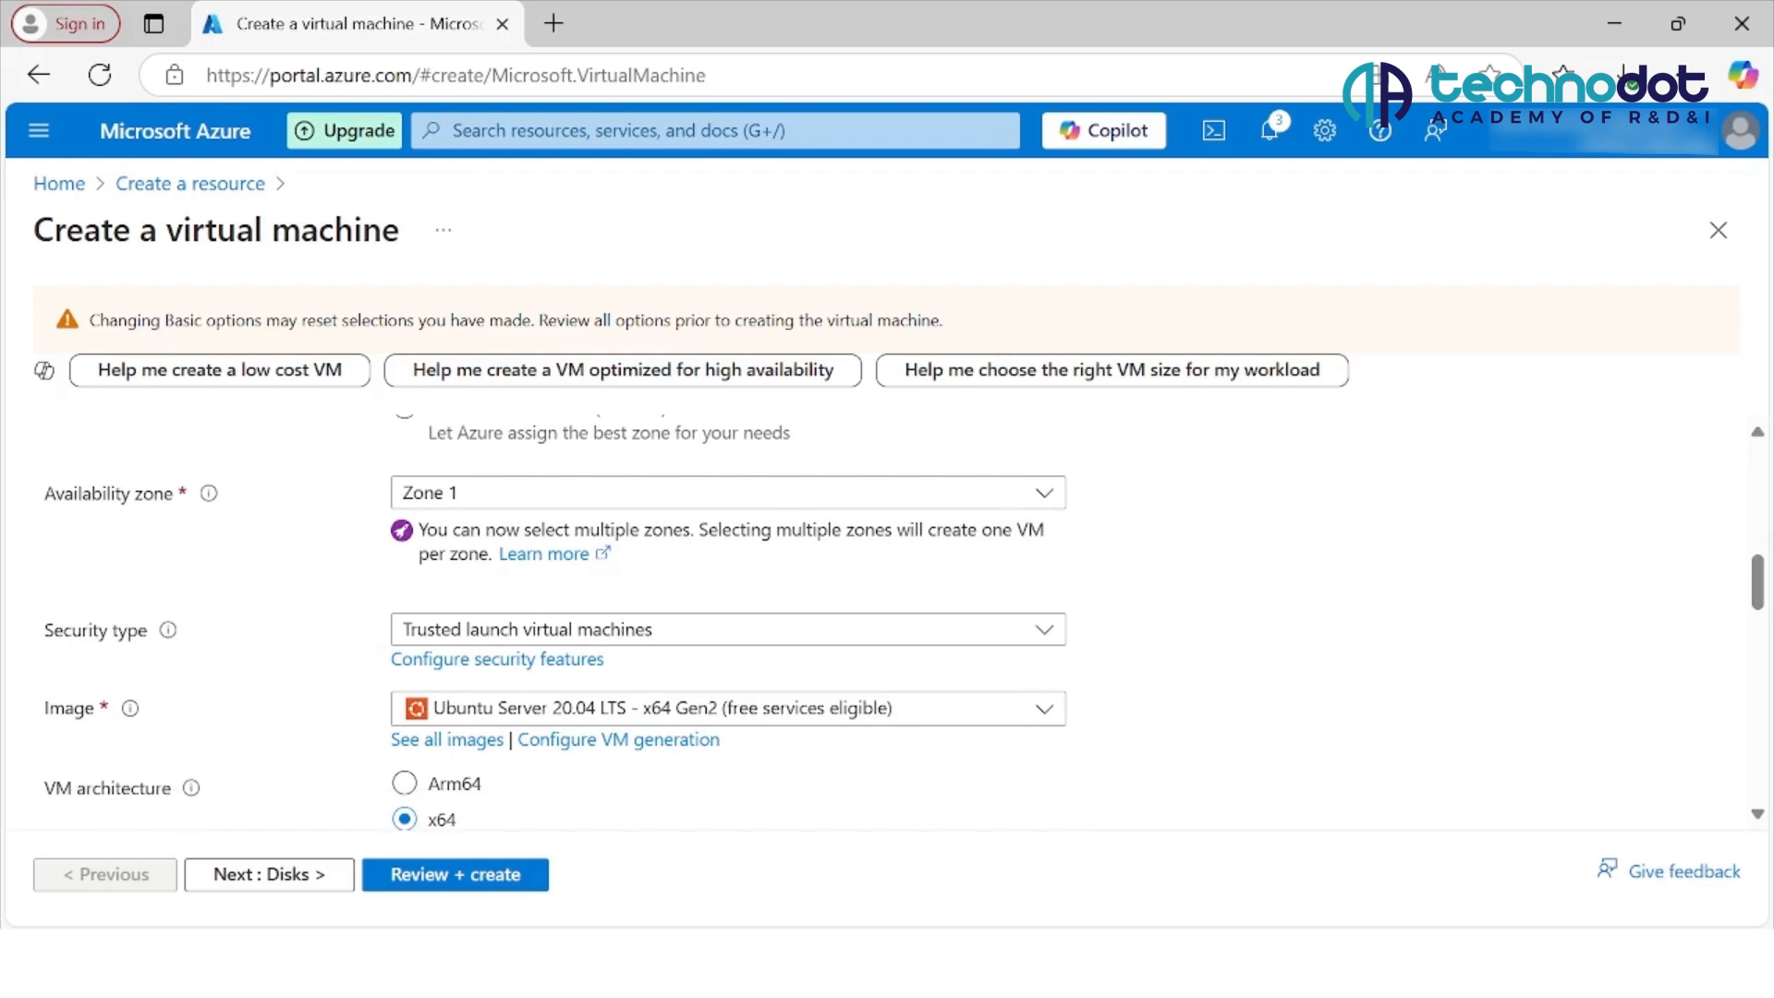
left_click(1044, 709)
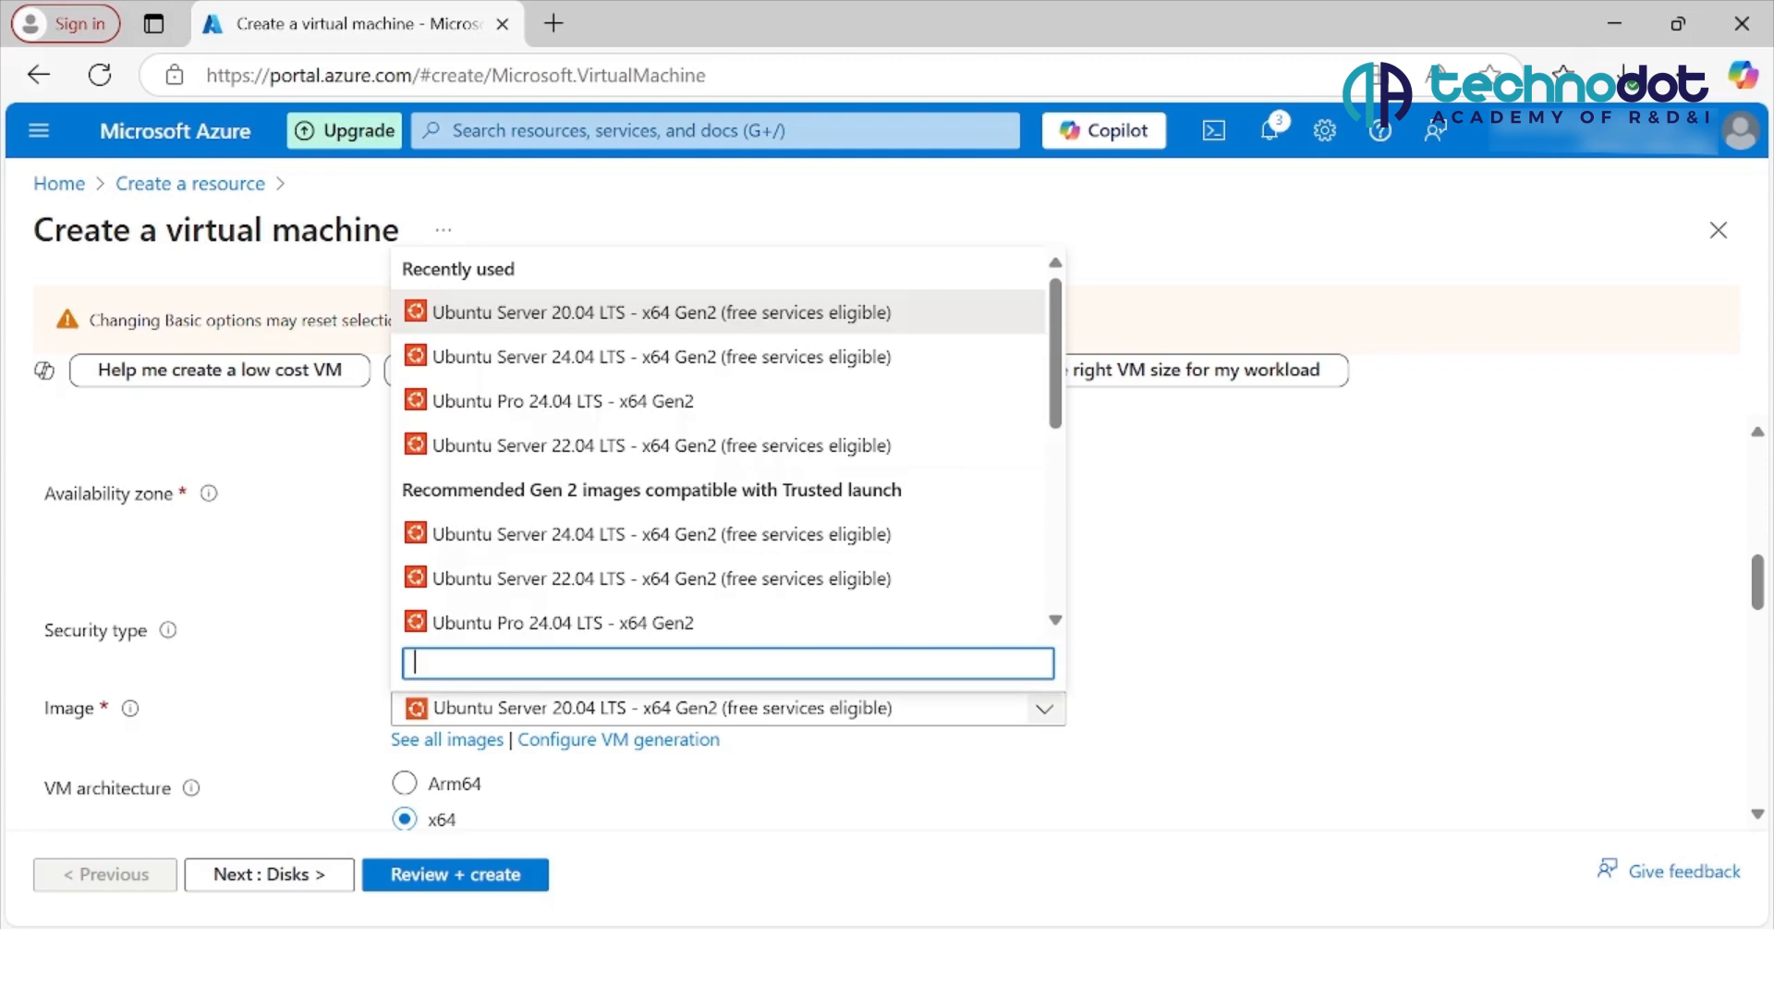
key("Escape")
Step: Review the VM architecture, size, hibernation and administrator account settings, including the SSH key options
scroll(728, 622, "down", 2)
scroll(729, 622, "down", 2)
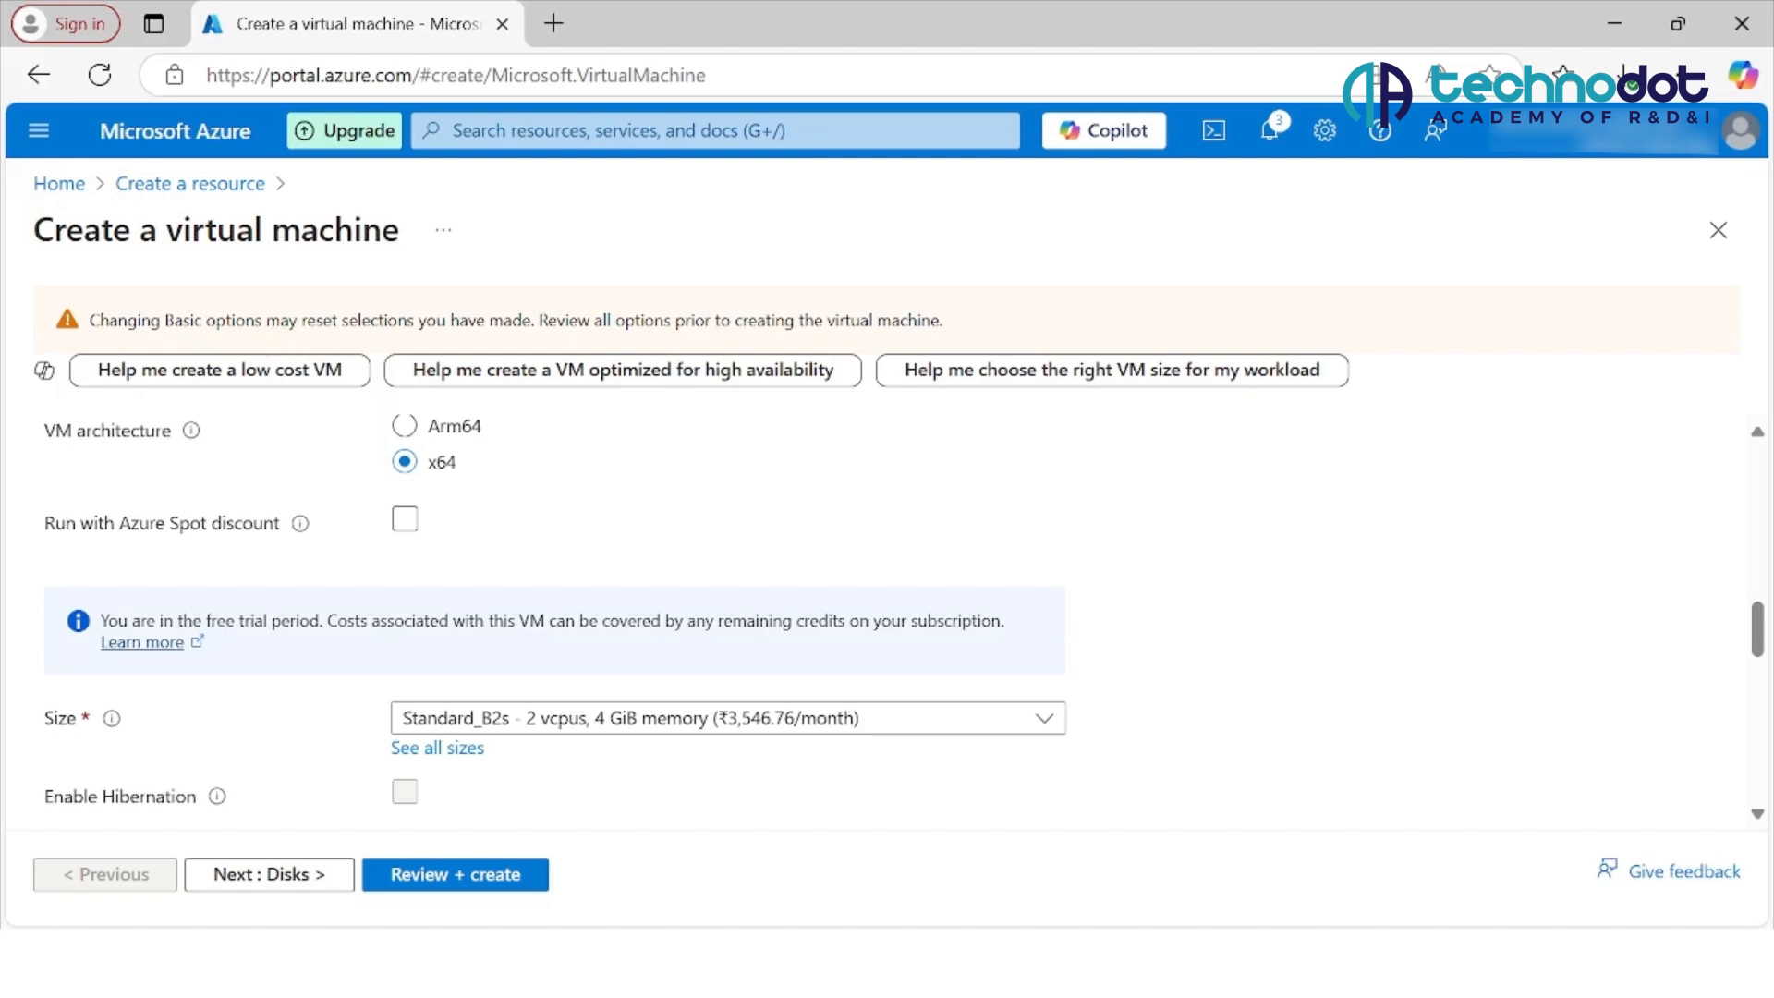
scroll(887, 620, "down", 3)
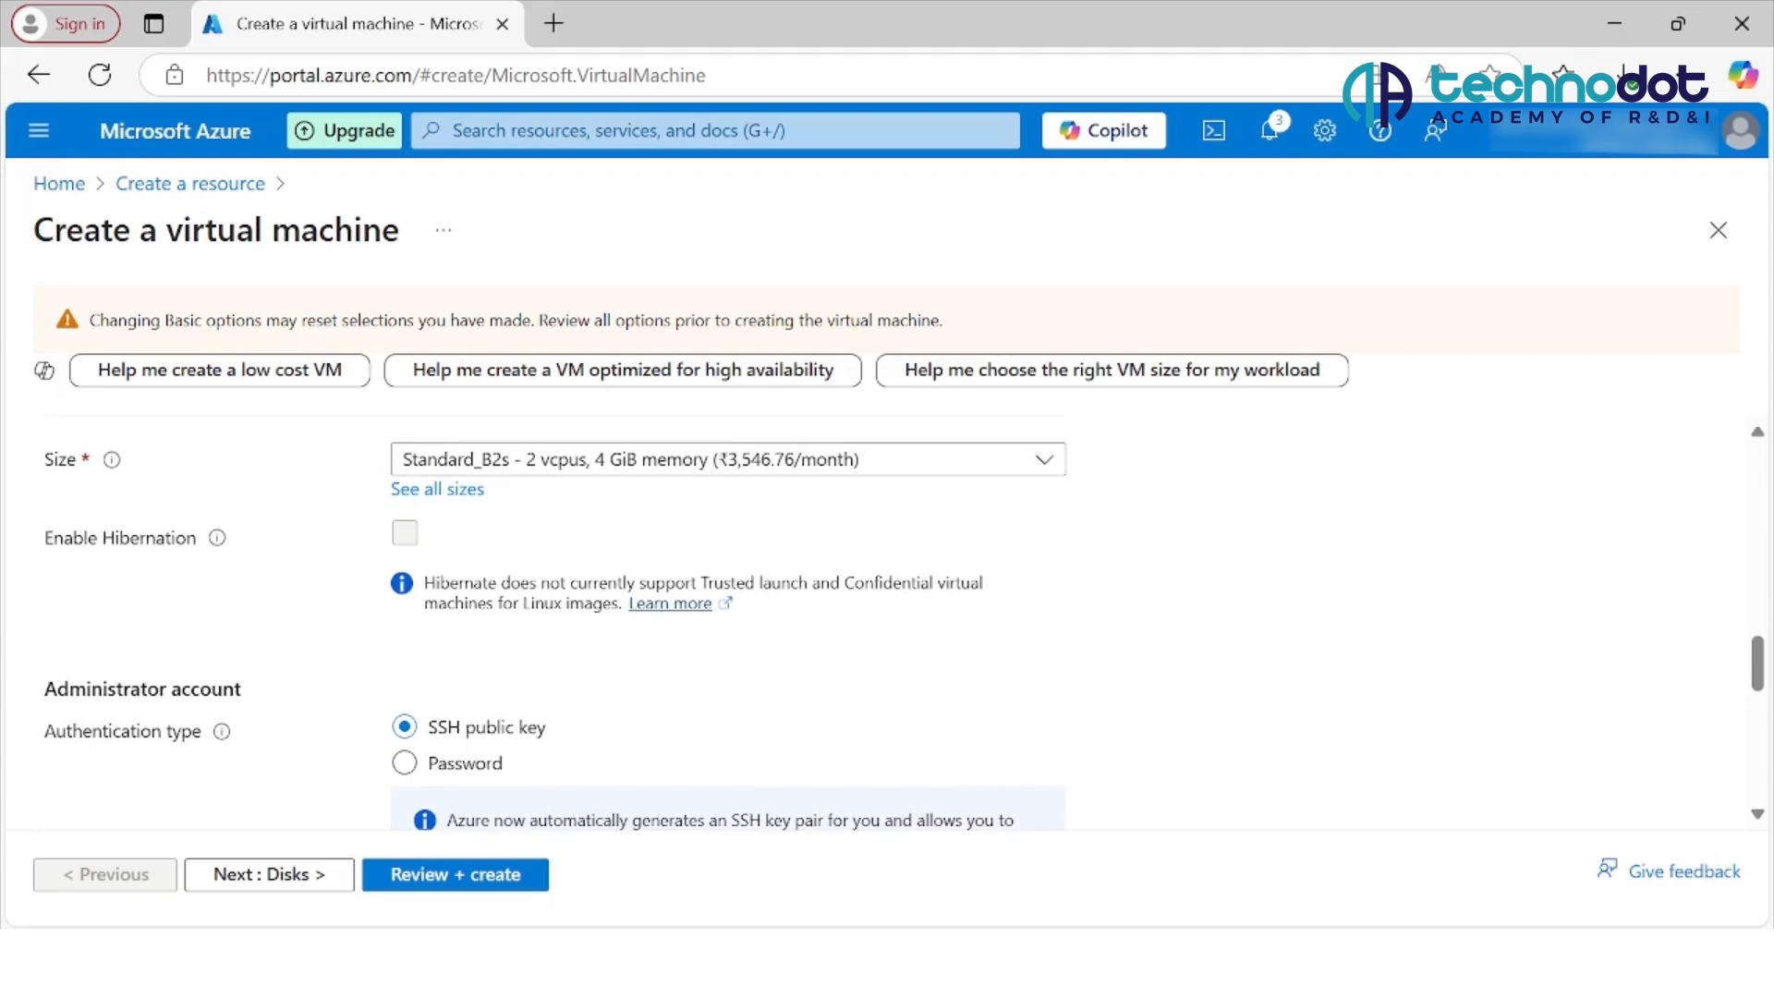
scroll(887, 629, "down", 3)
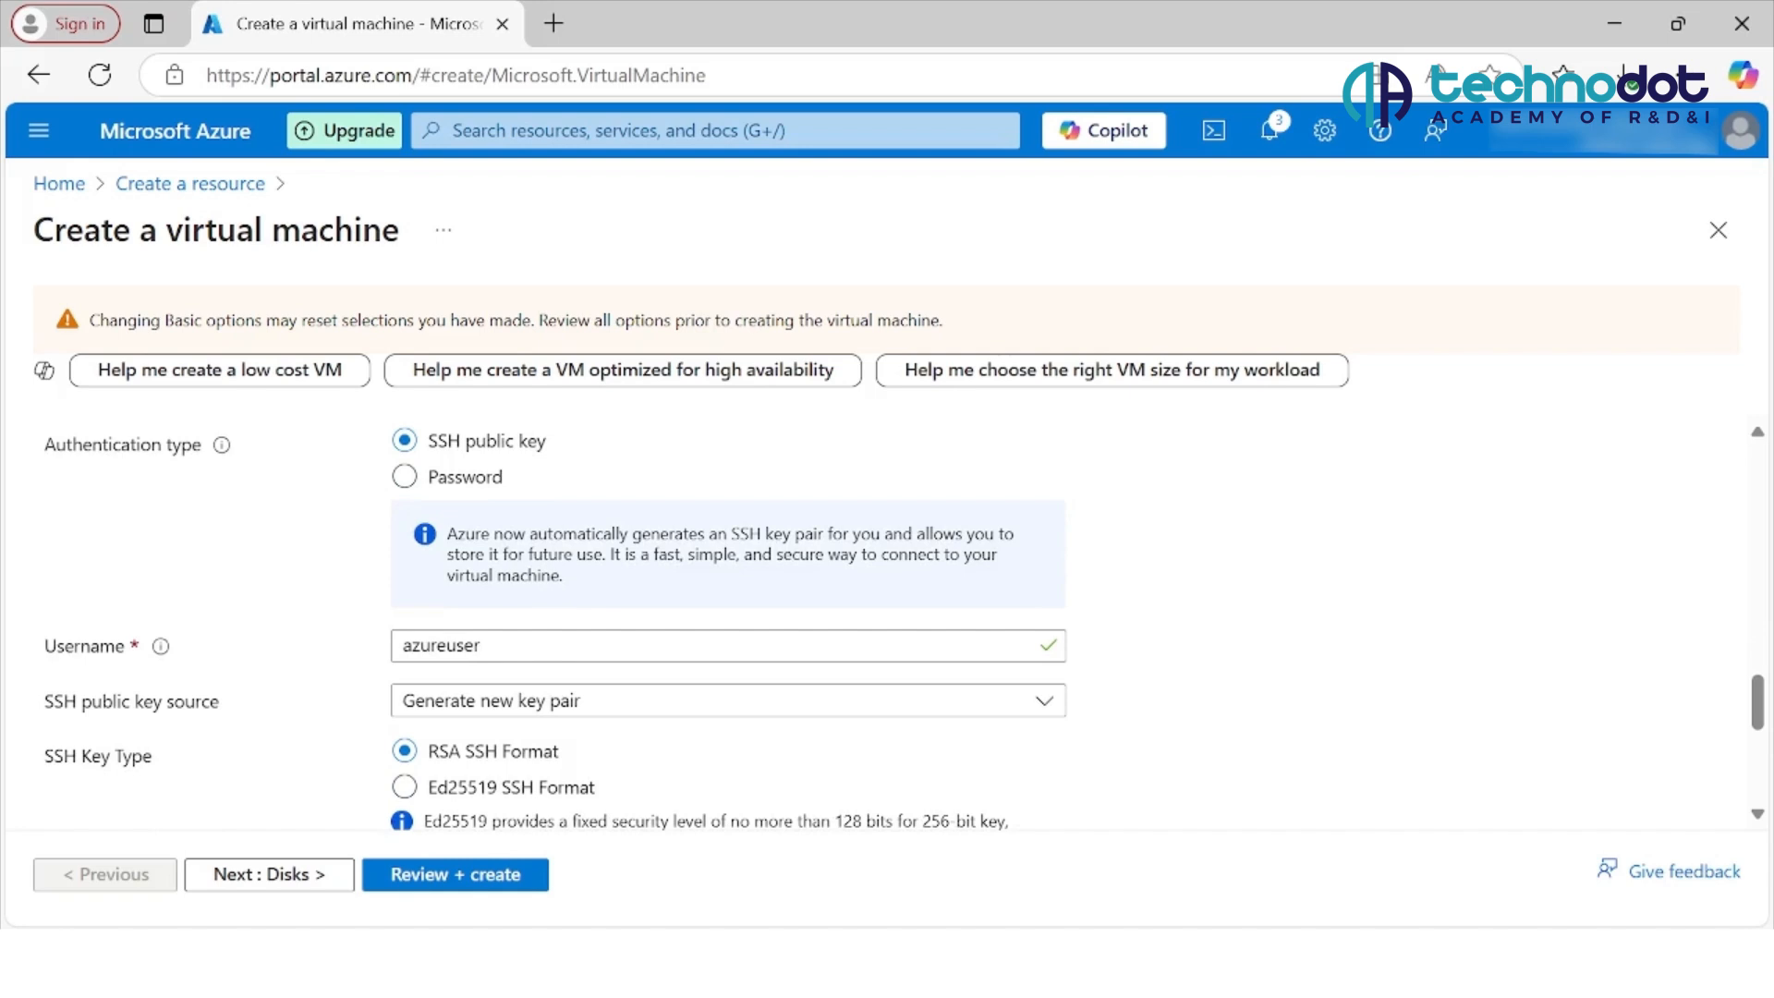
scroll(887, 628, "down", 1)
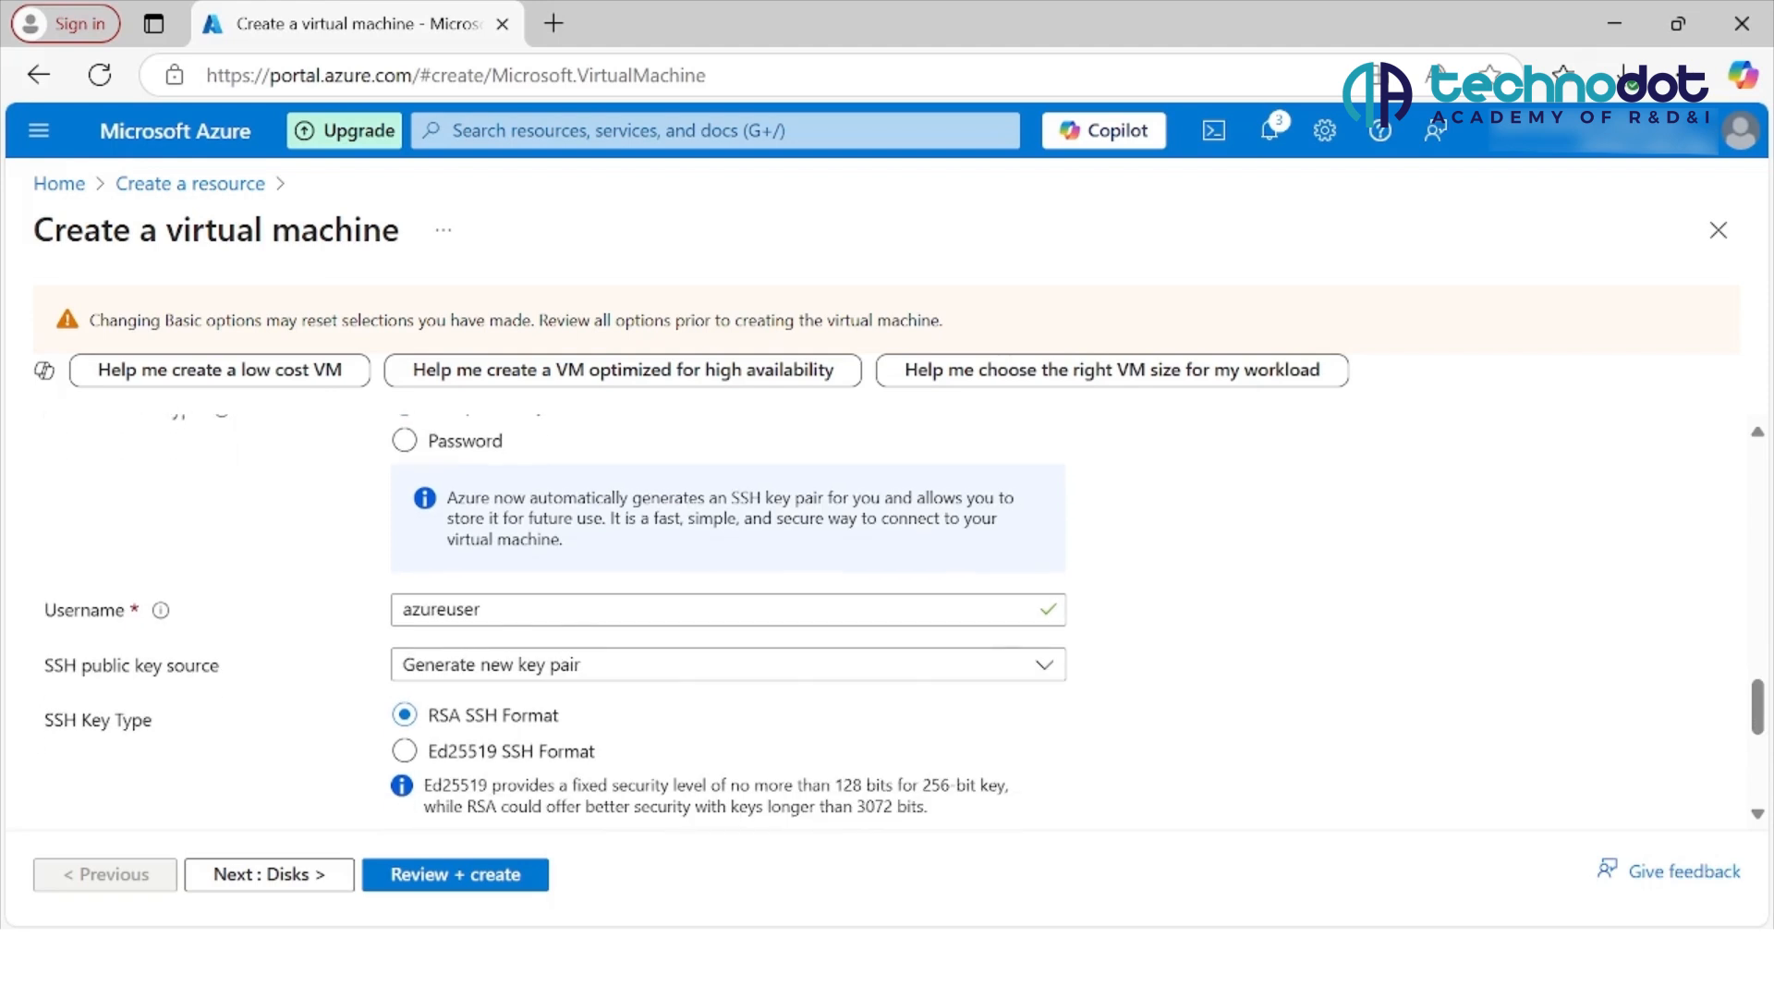
scroll(887, 629, "down", 4)
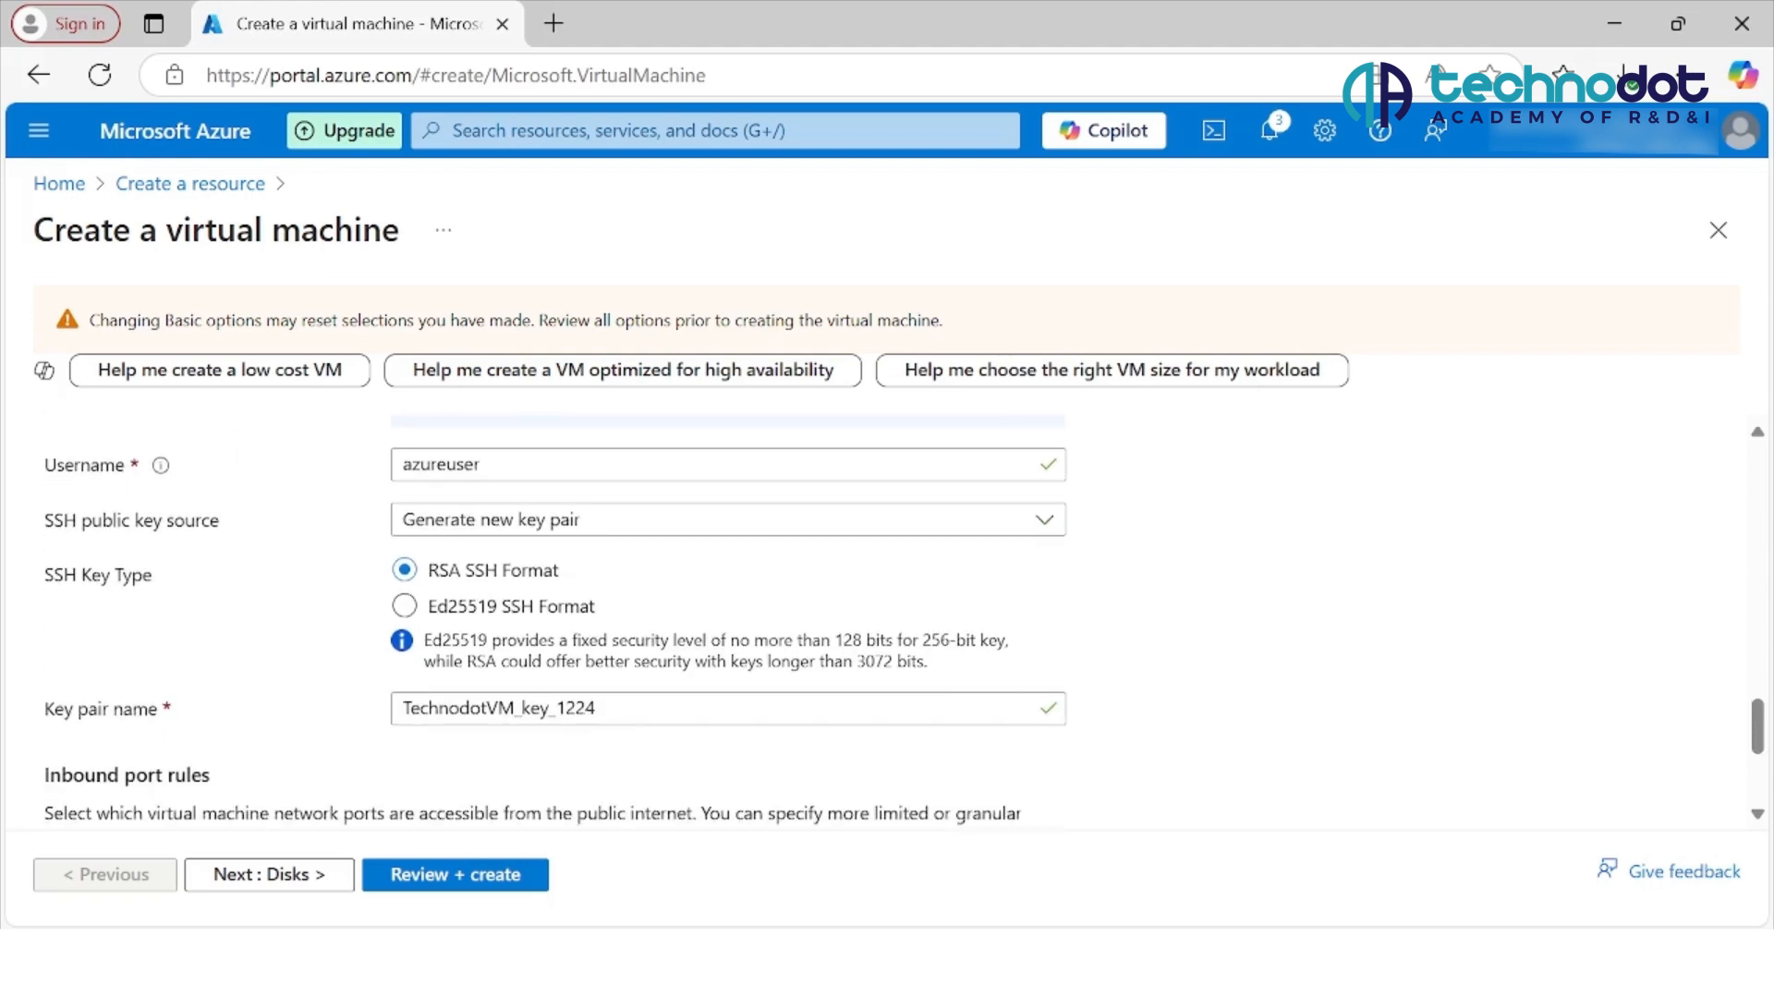
Step: Add HTTP (80) and HTTPS (443) to the allowed public inbound ports alongside SSH (22)
scroll(888, 628, "down", 6)
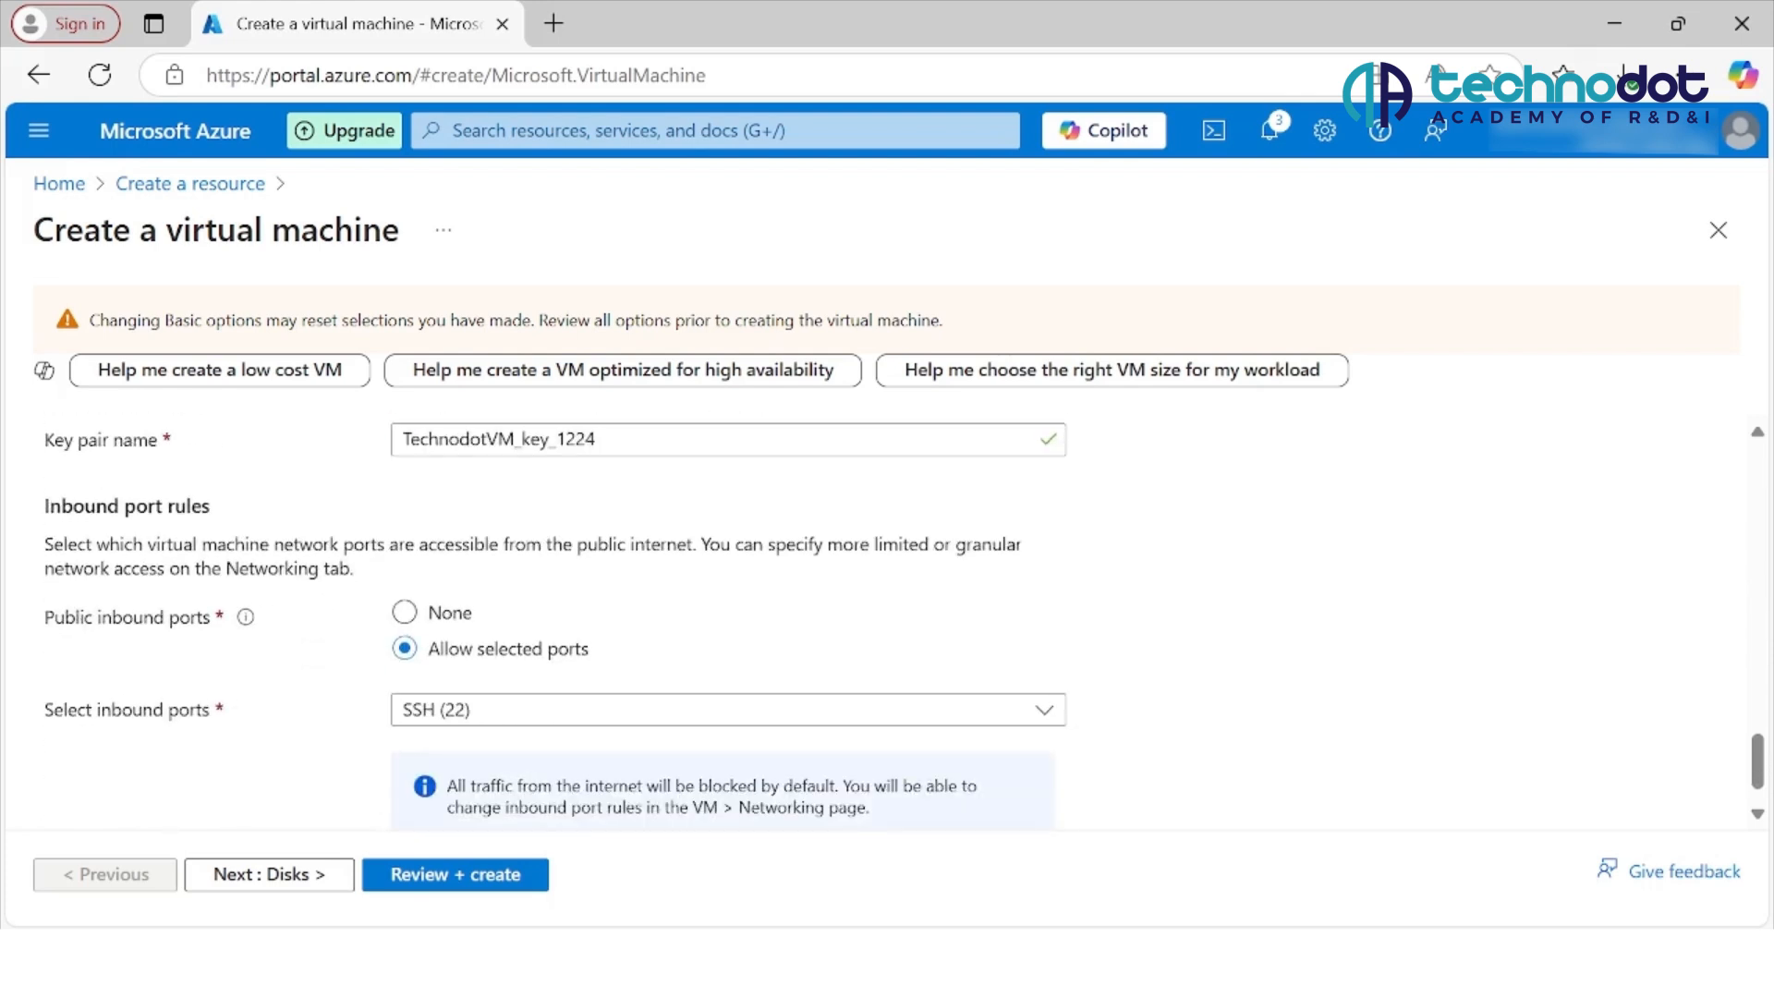
left_click(1044, 710)
left_click(415, 749)
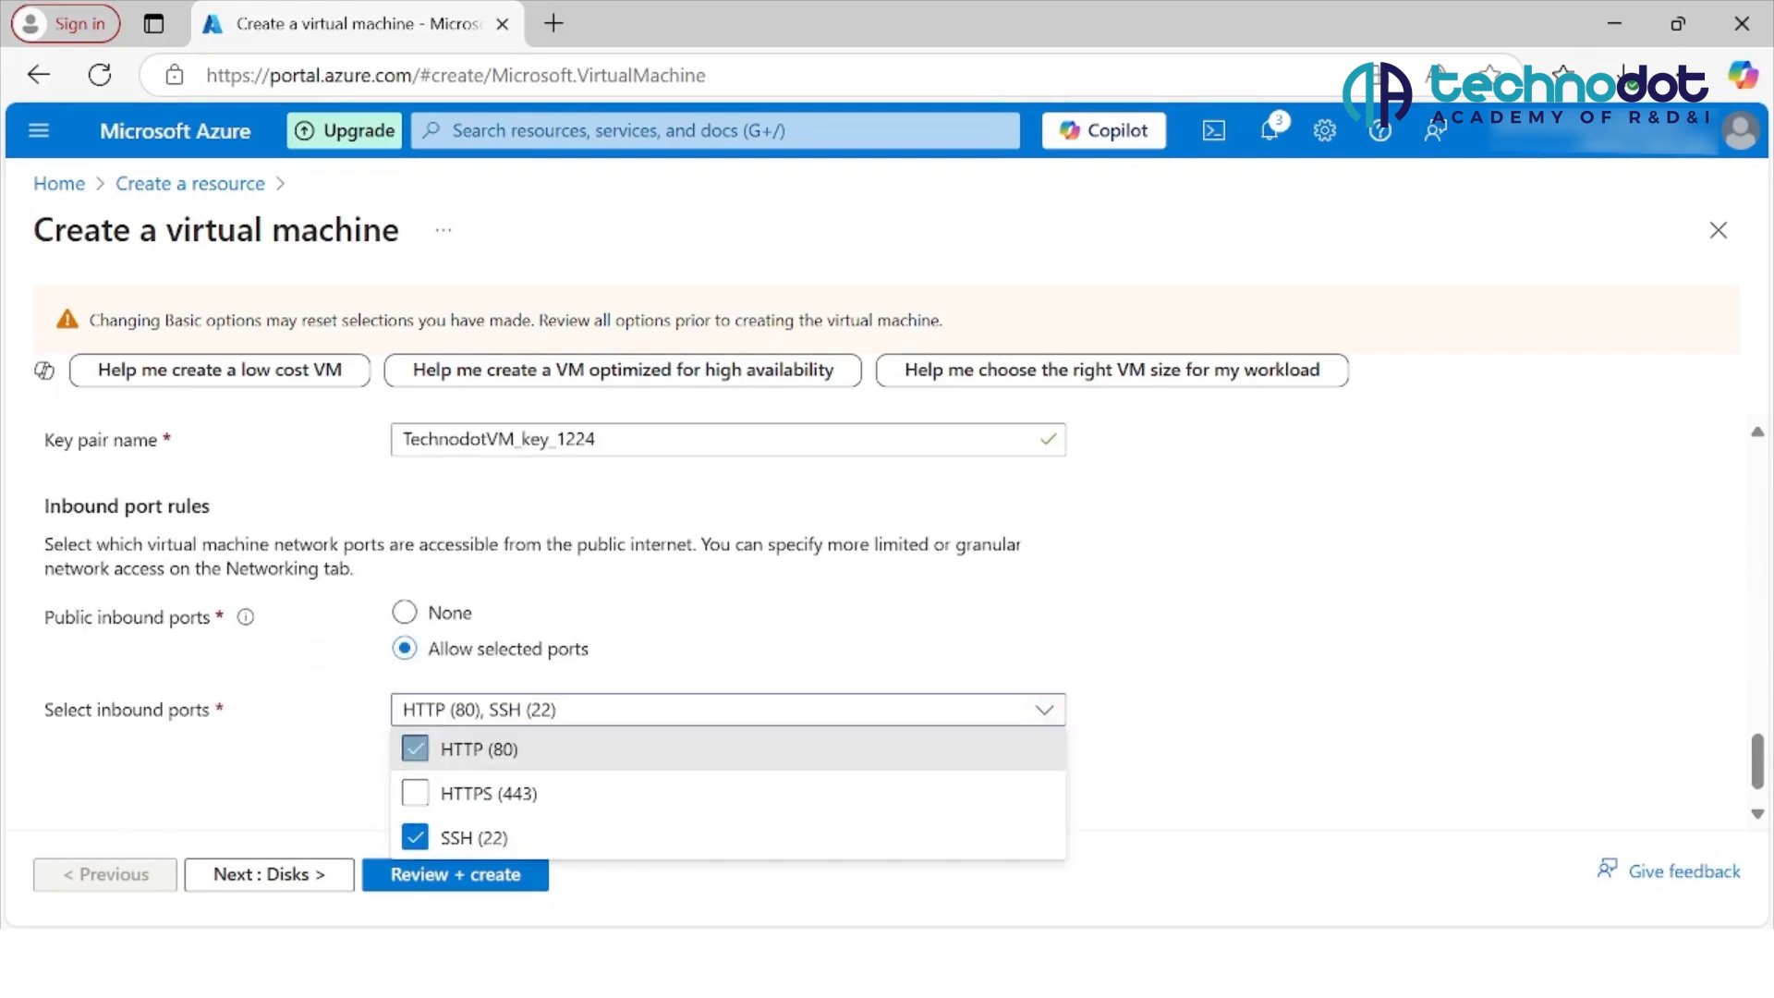
left_click(415, 793)
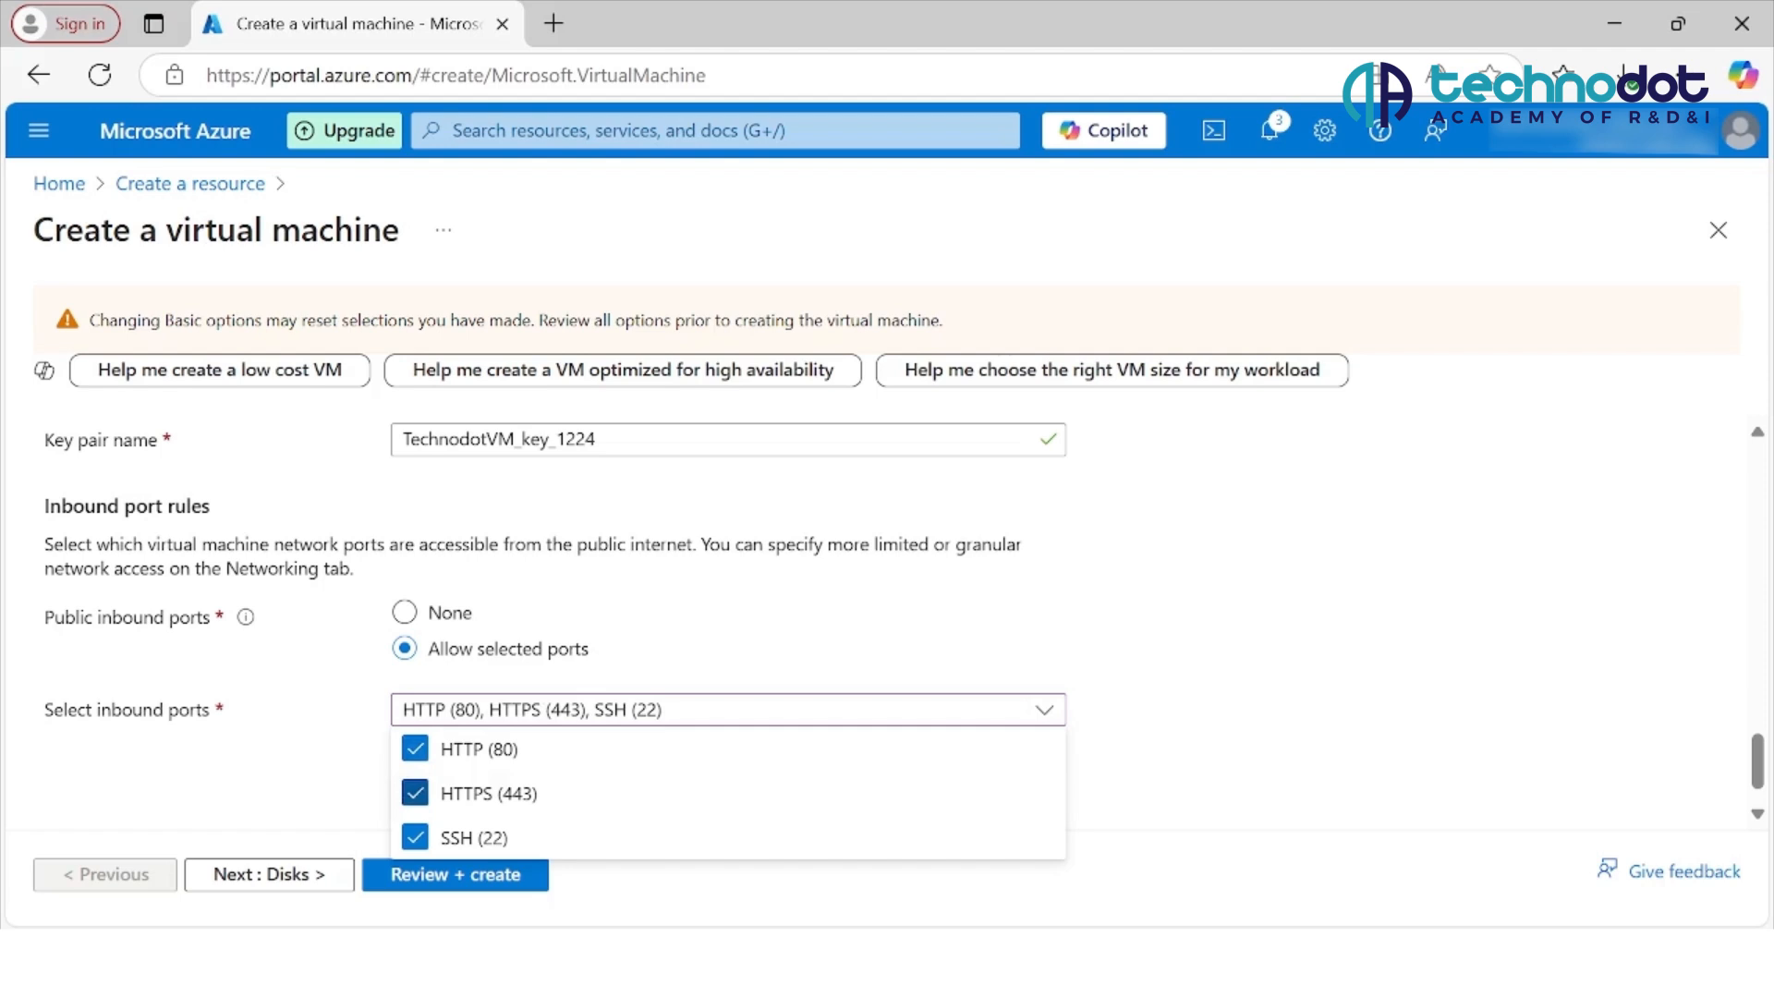
Step: Advance through the disk, networking, management, monitoring and advanced settings to the tags, keeping all defaults
left_click(269, 874)
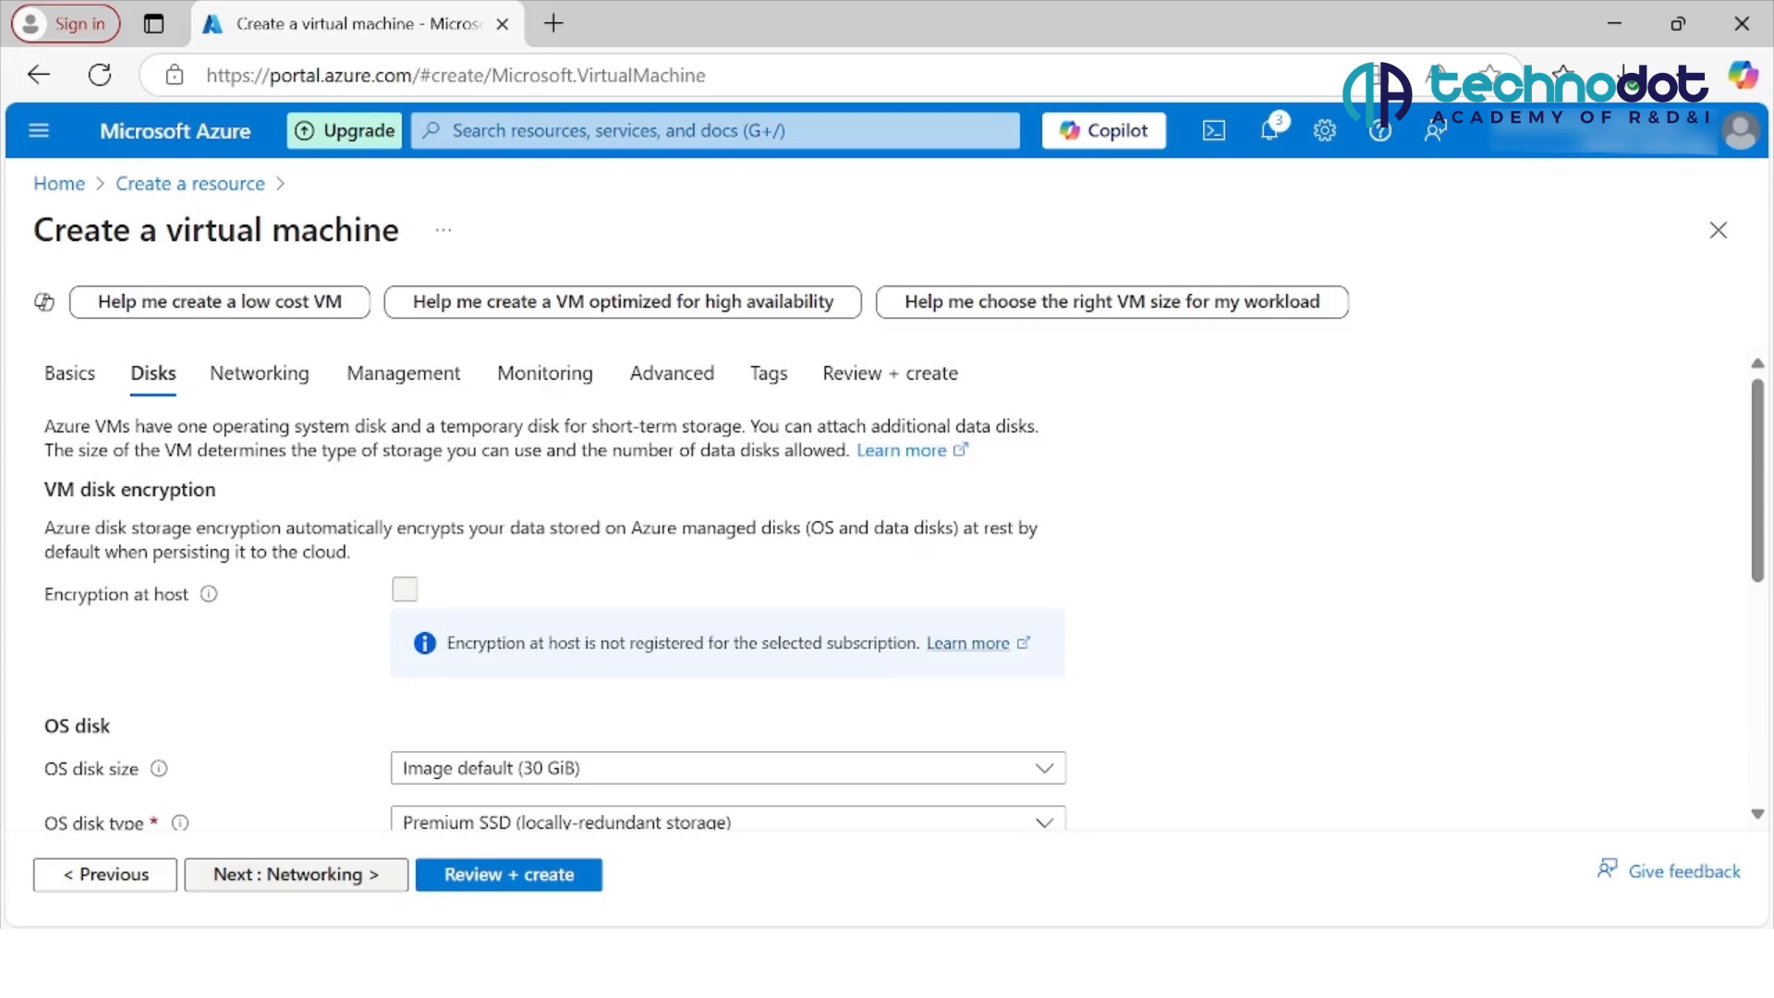
scroll(887, 582, "down", 3)
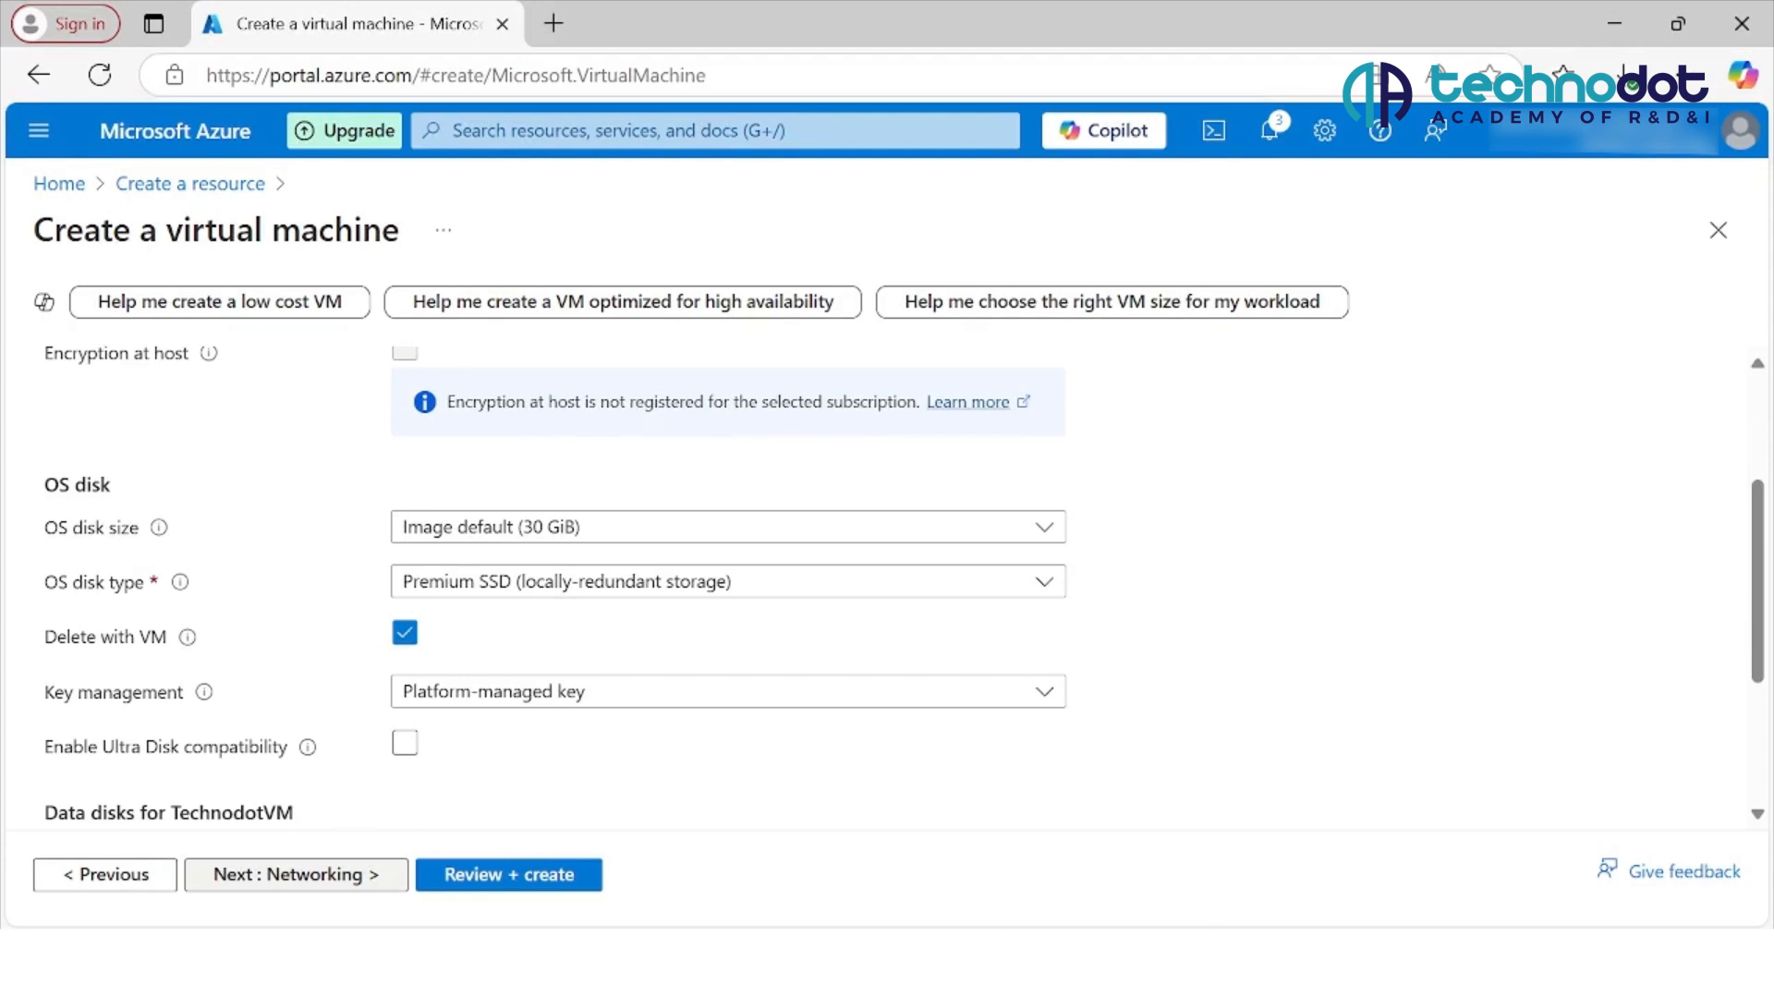
left_click(296, 874)
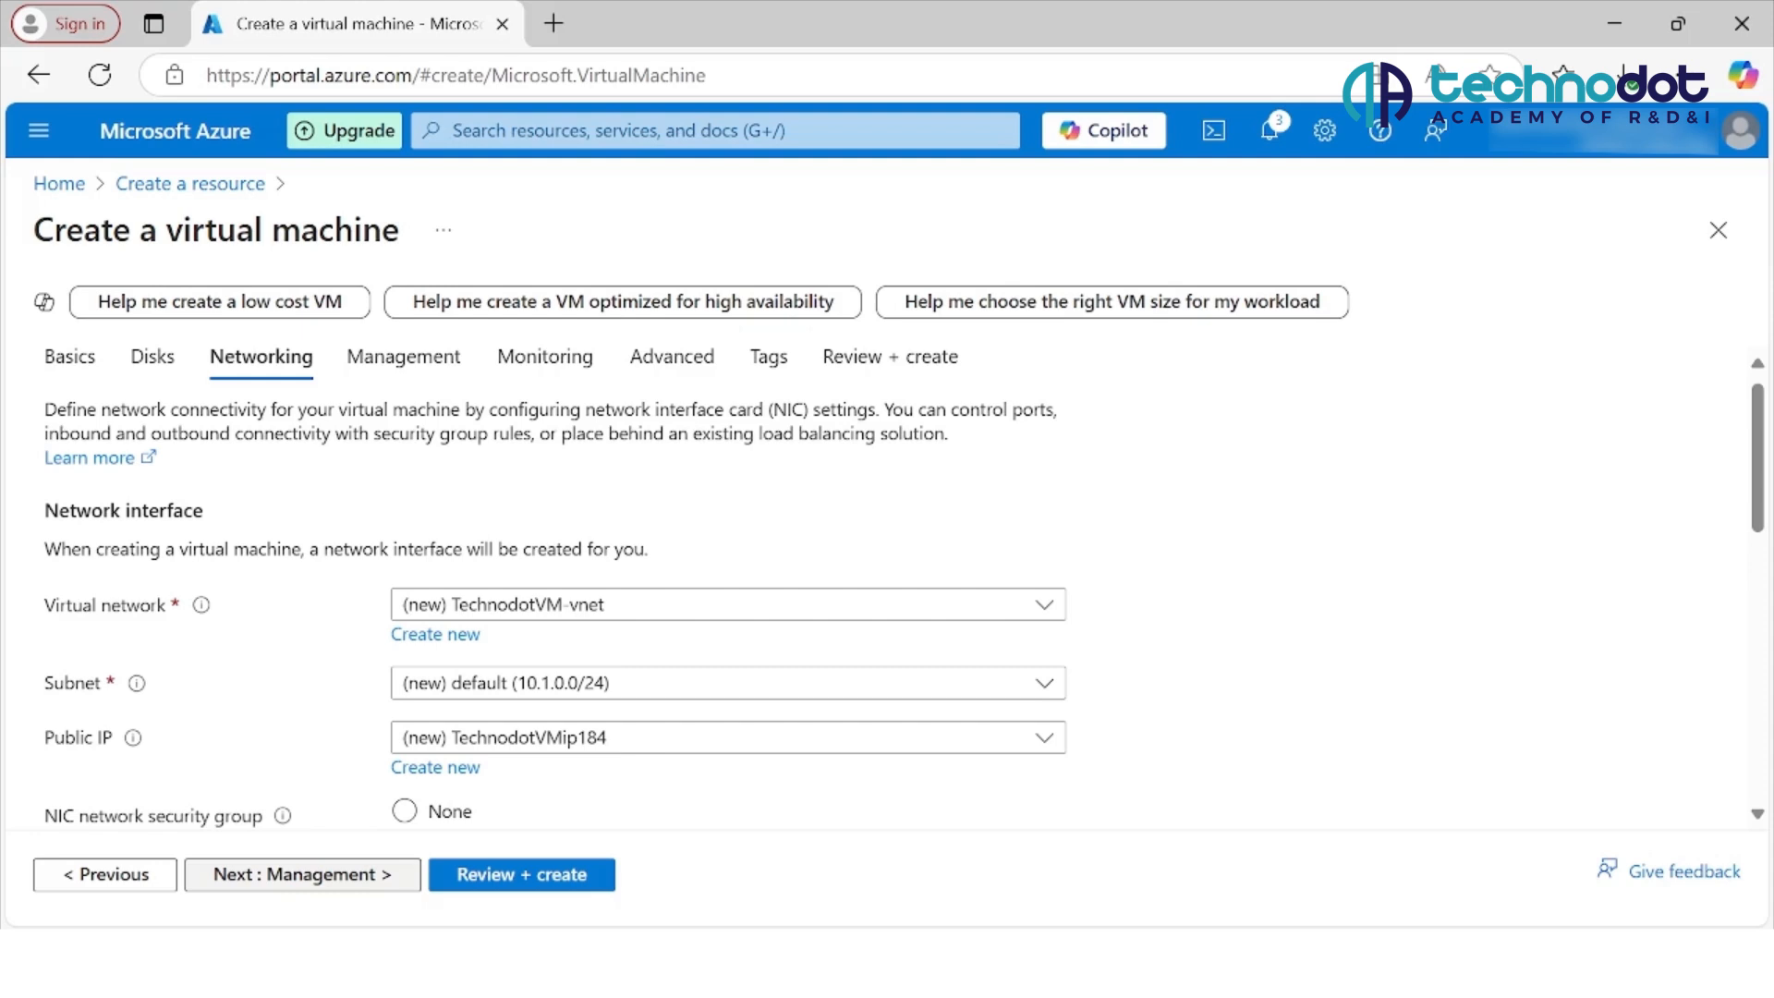
left_click(302, 874)
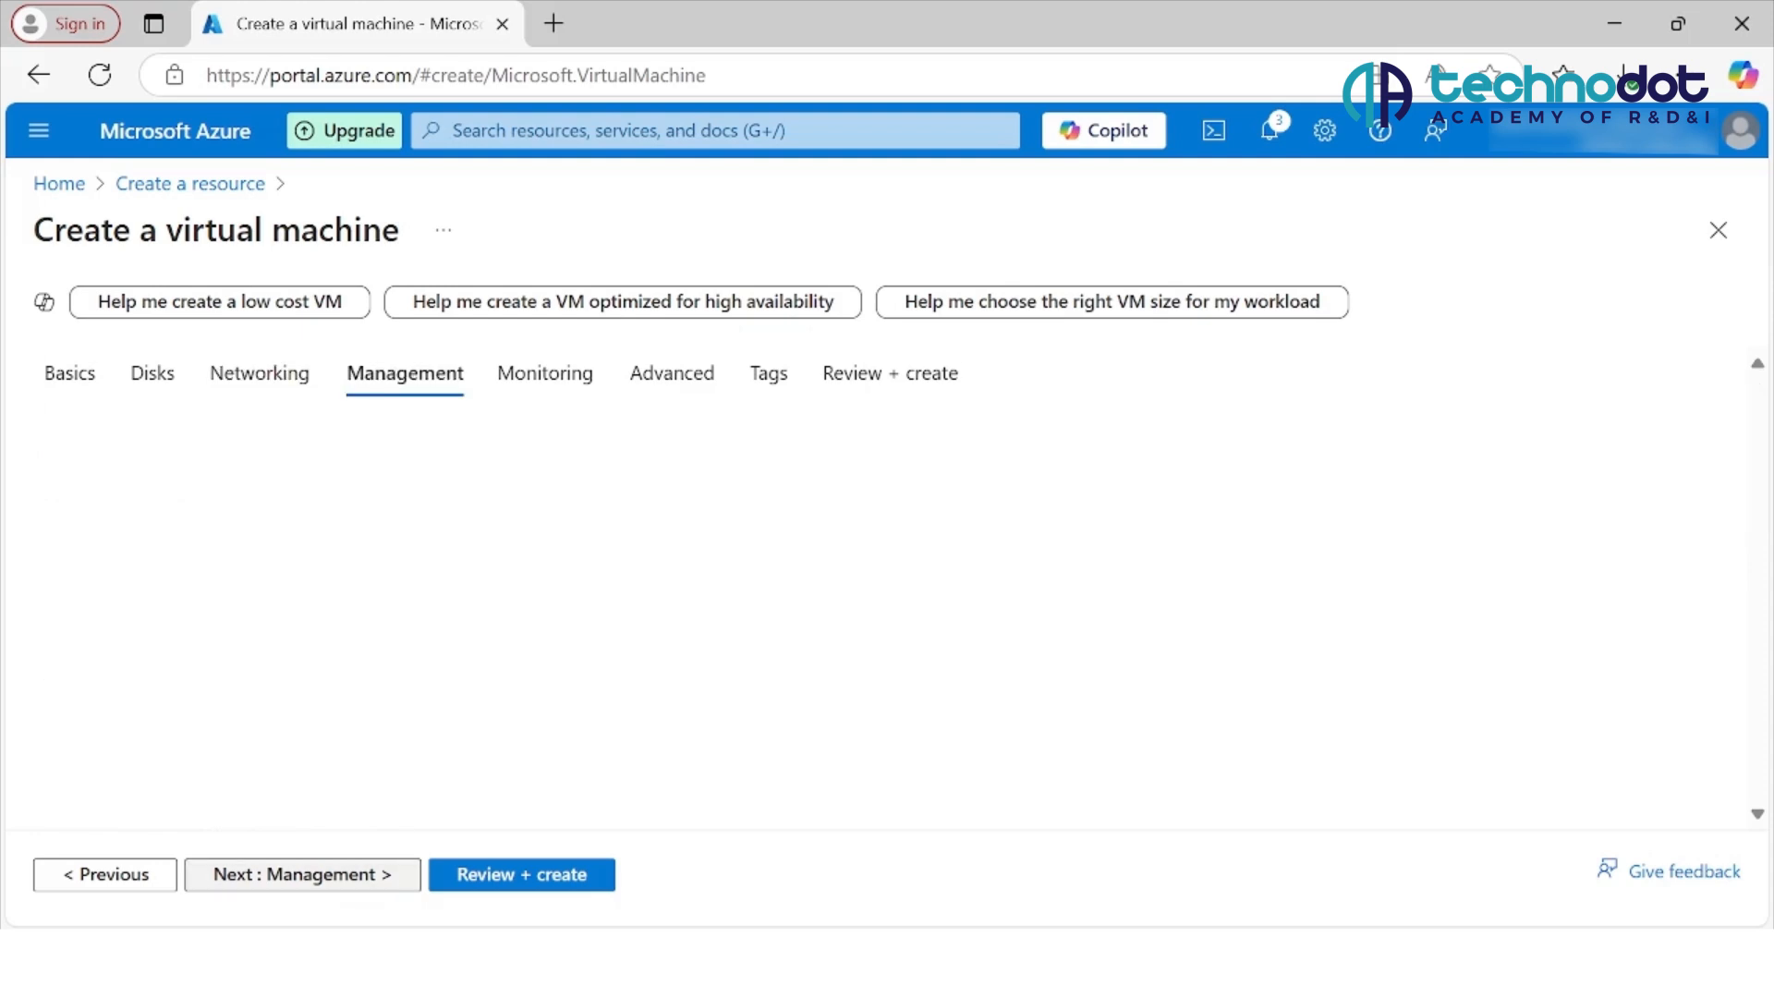
left_click(300, 874)
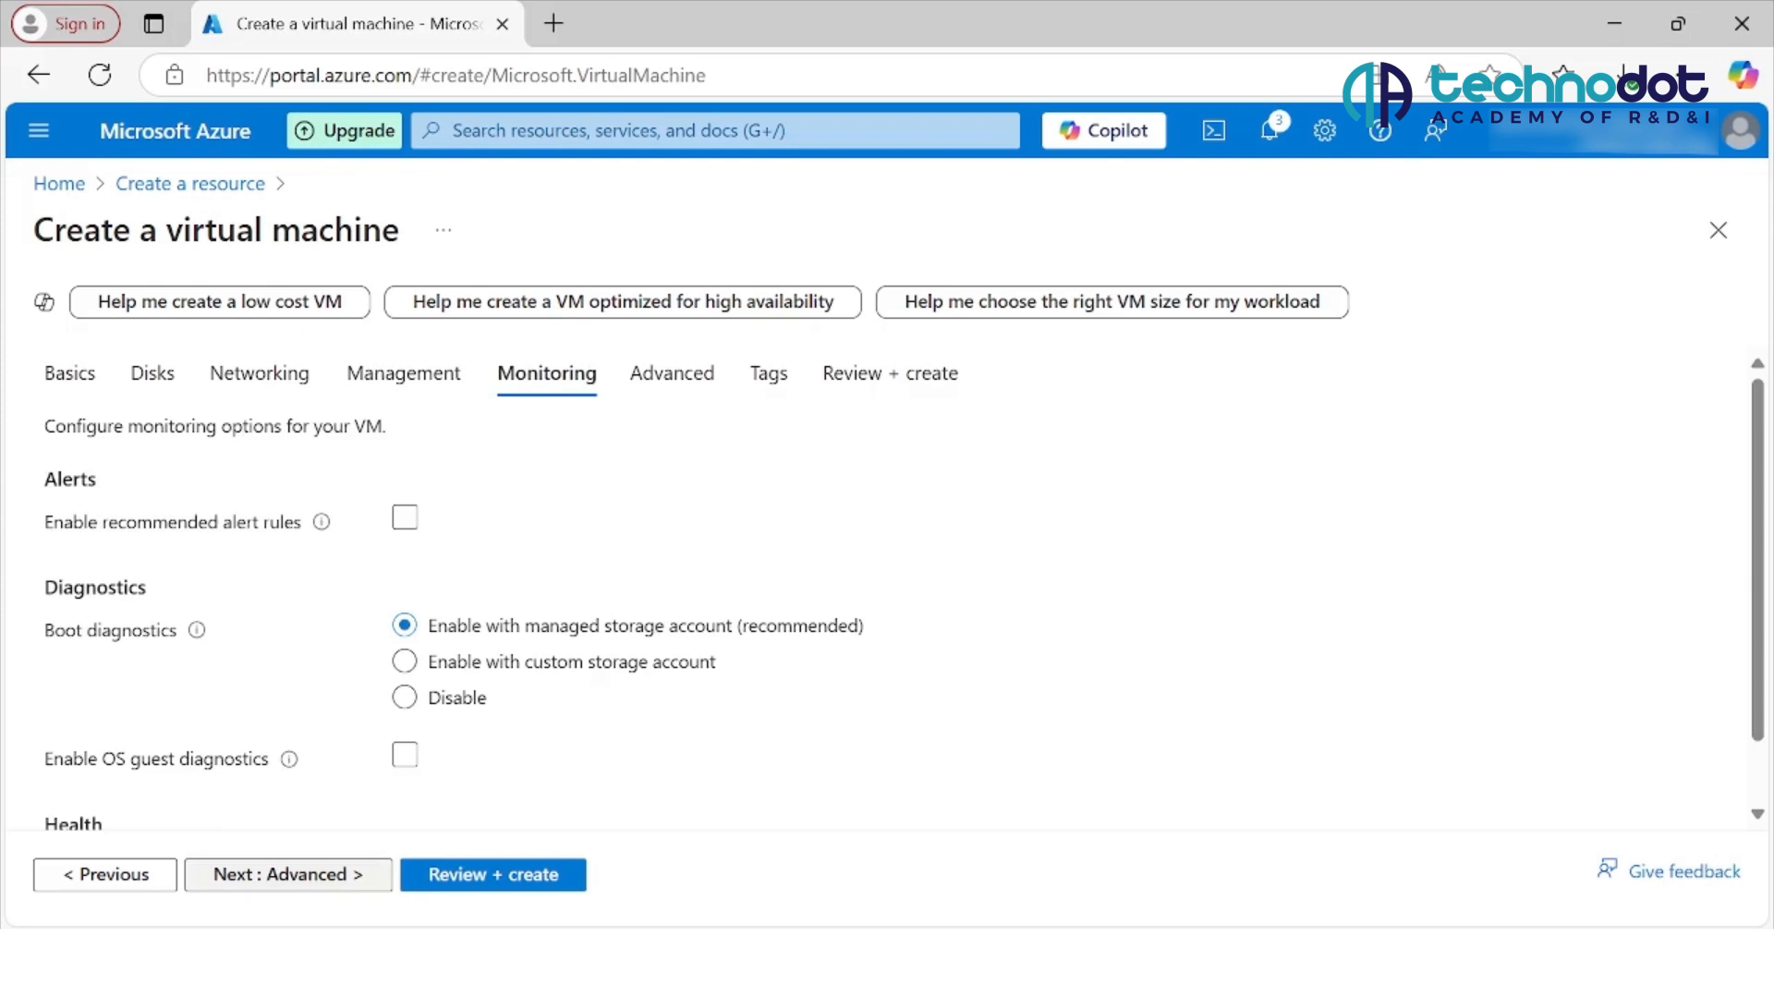
left_click(288, 874)
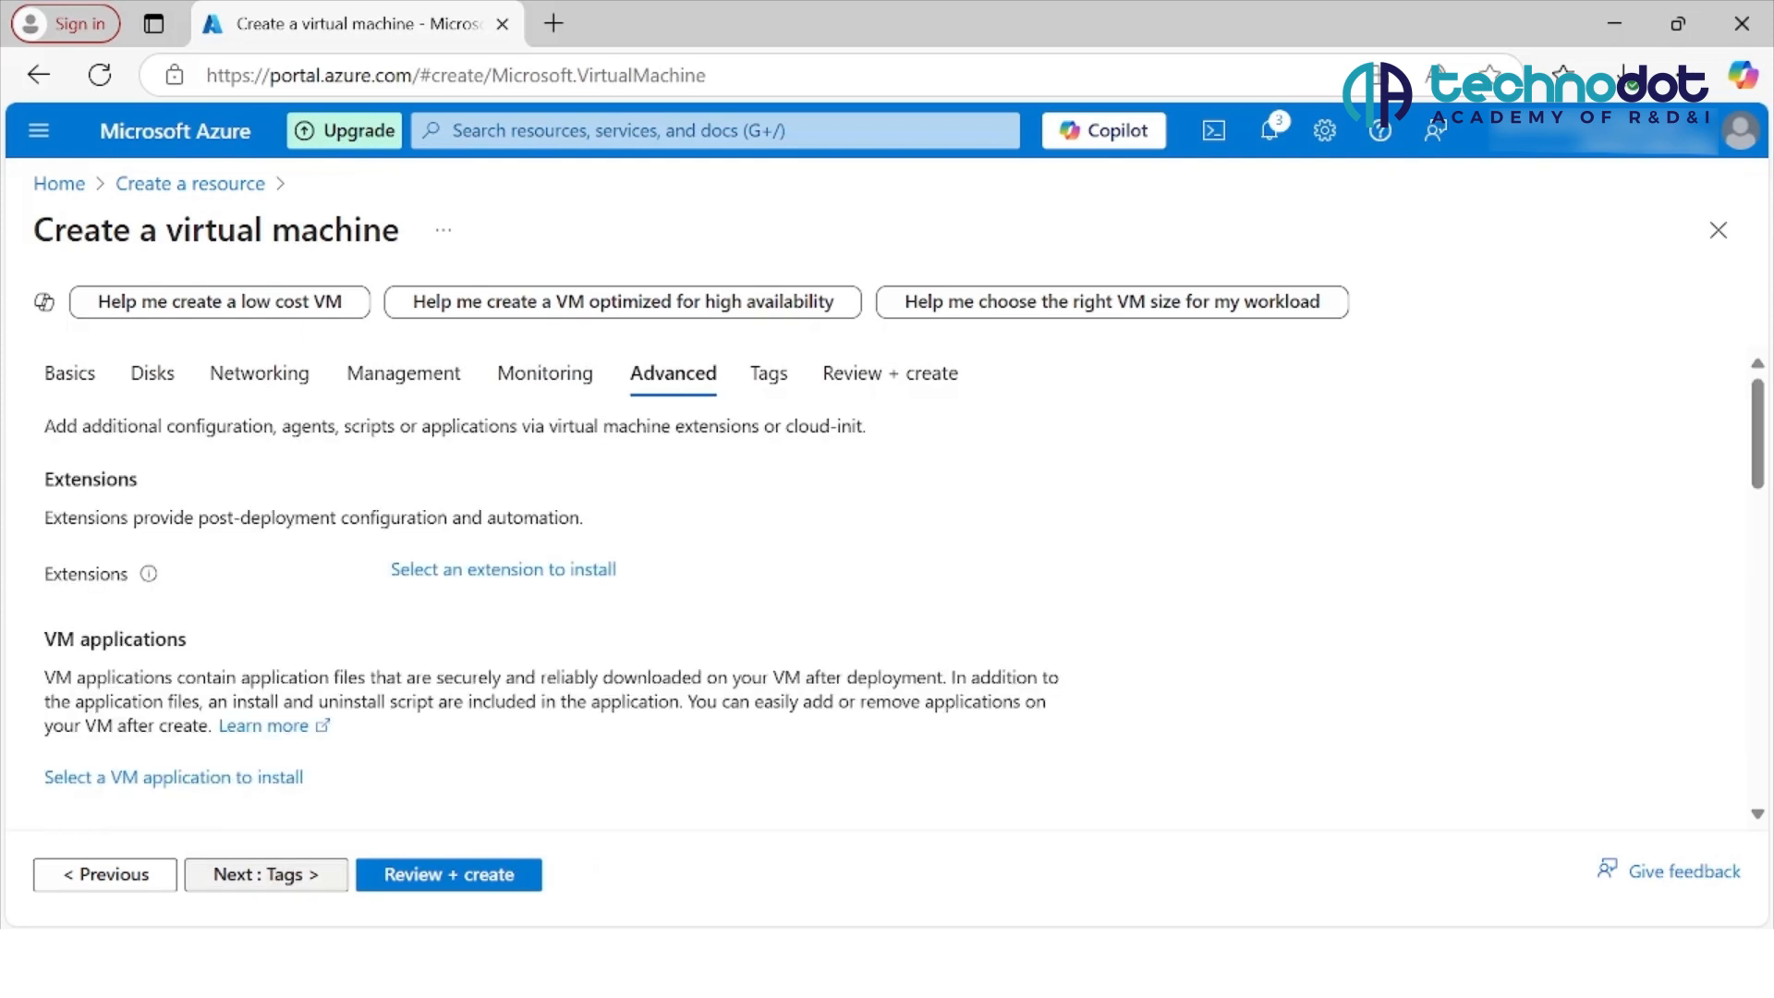
left_click(266, 874)
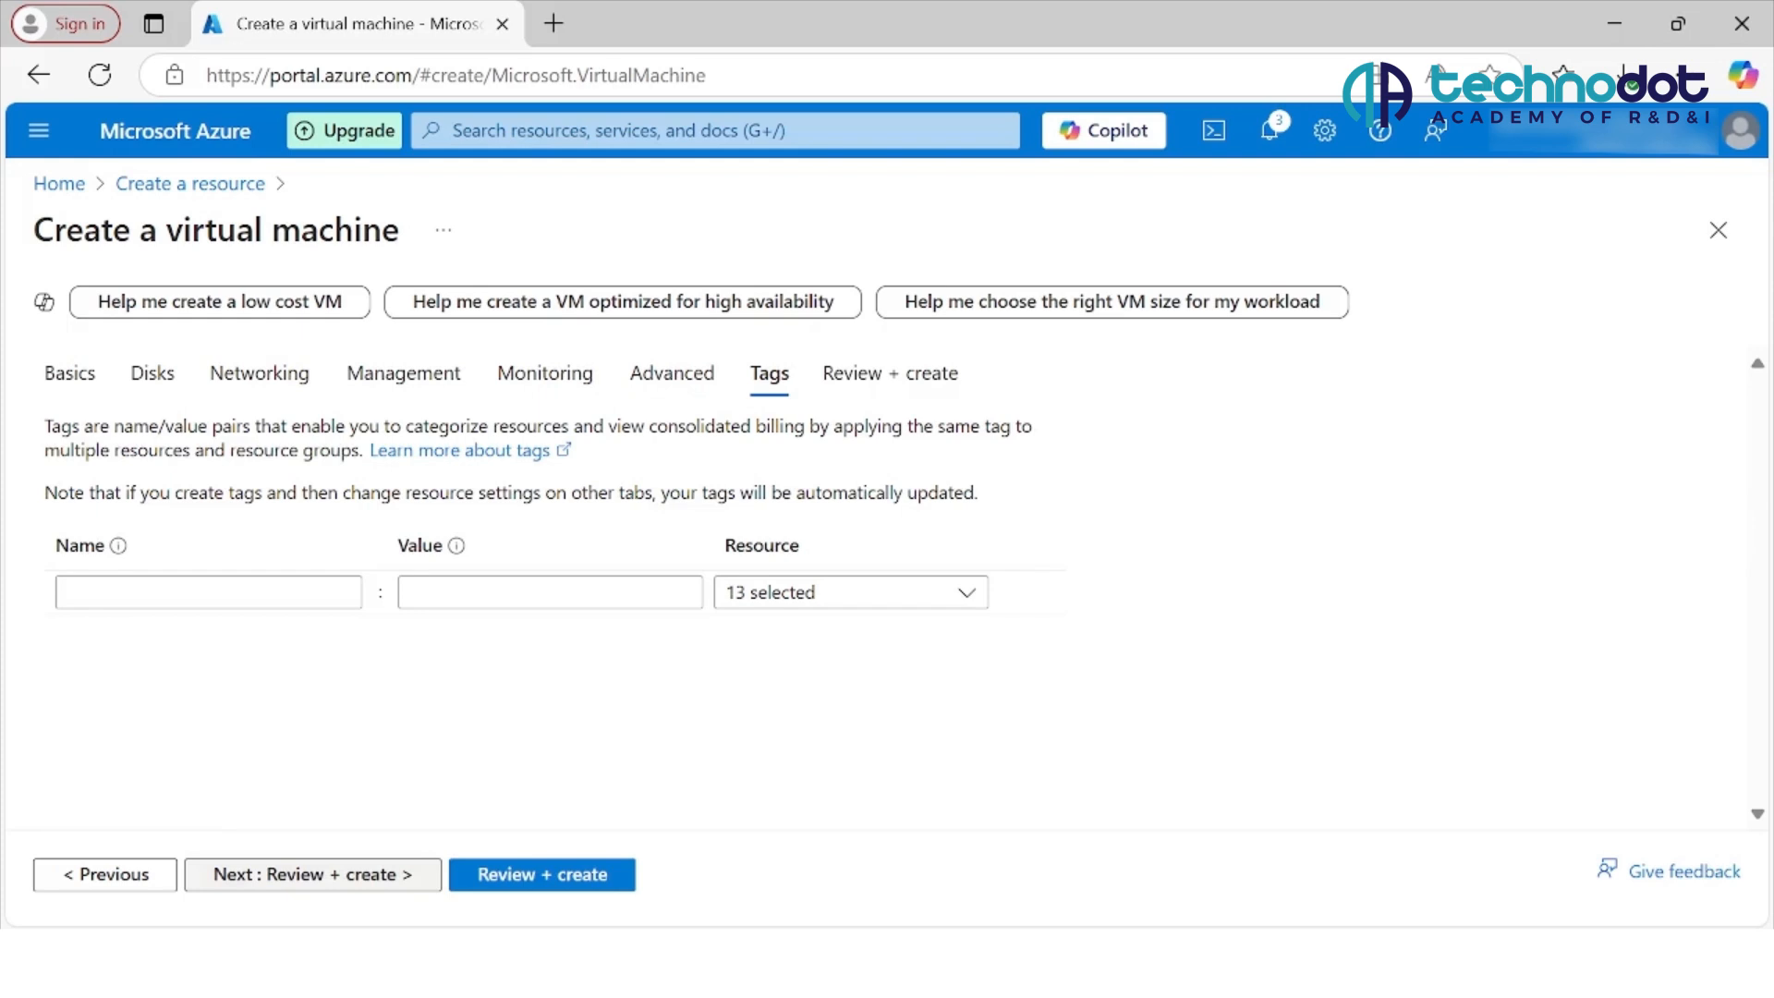
Step: Review the virtual machine summary and terms, create the machine, and download the new SSH private key
left_click(541, 874)
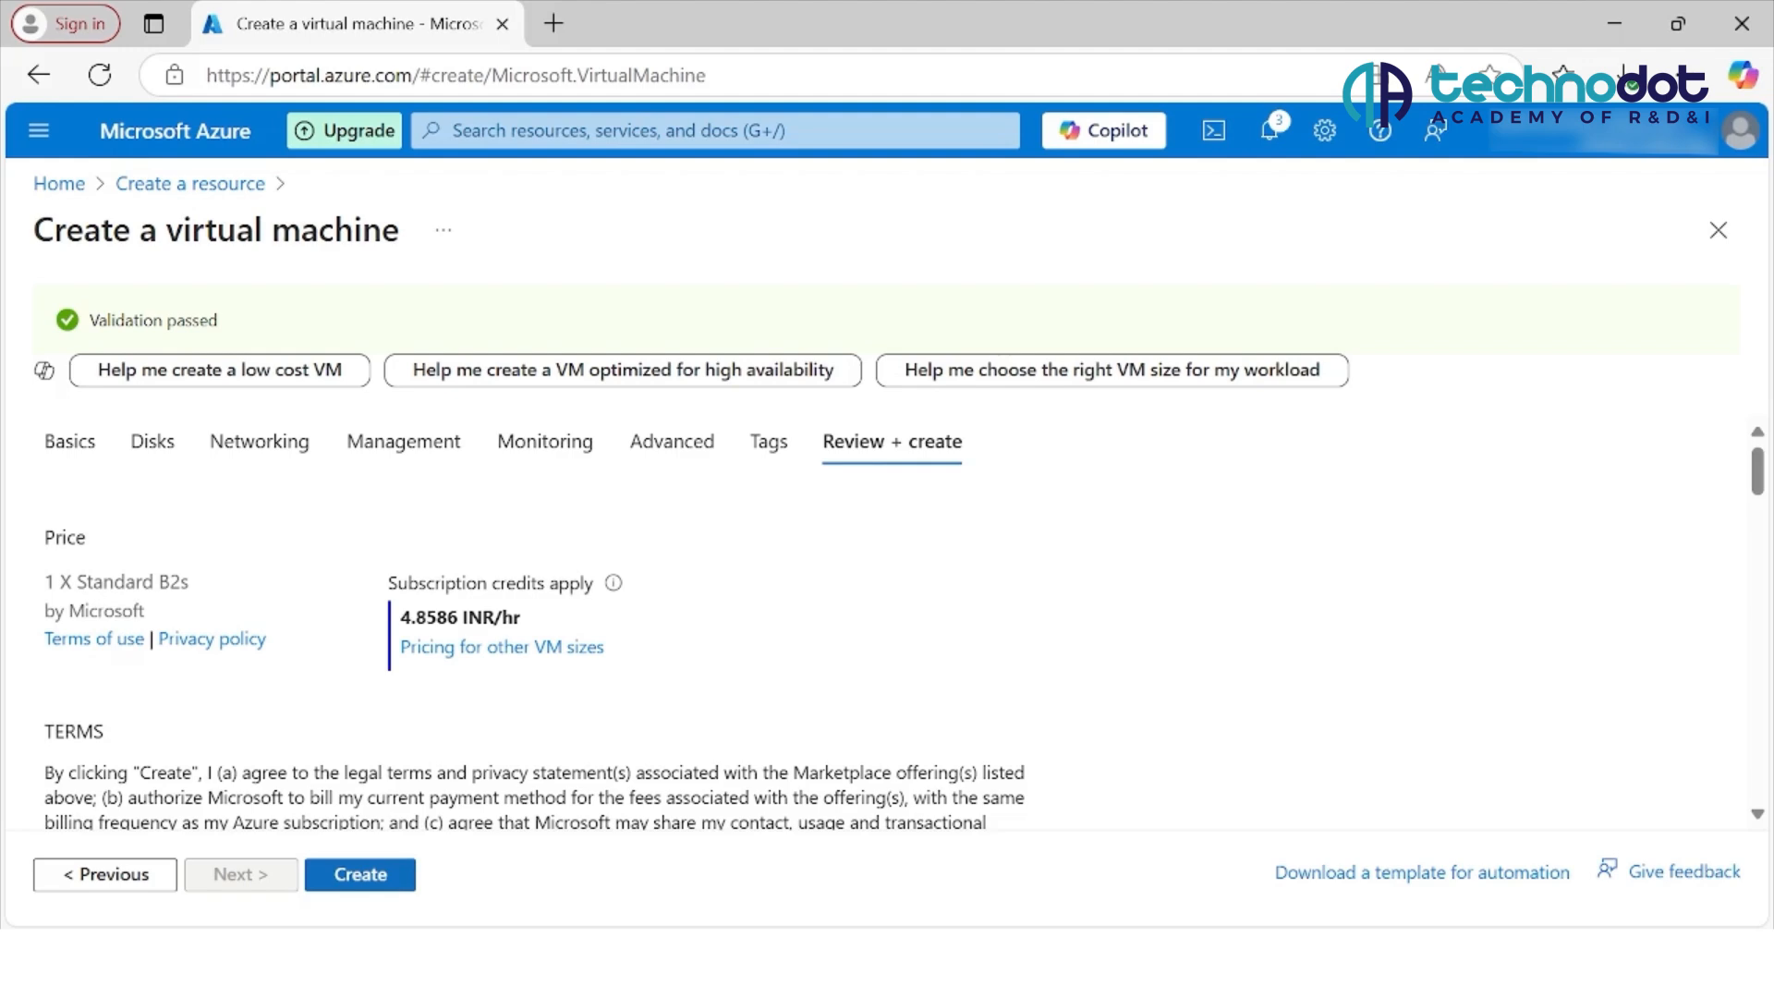
scroll(536, 629, "down", 1)
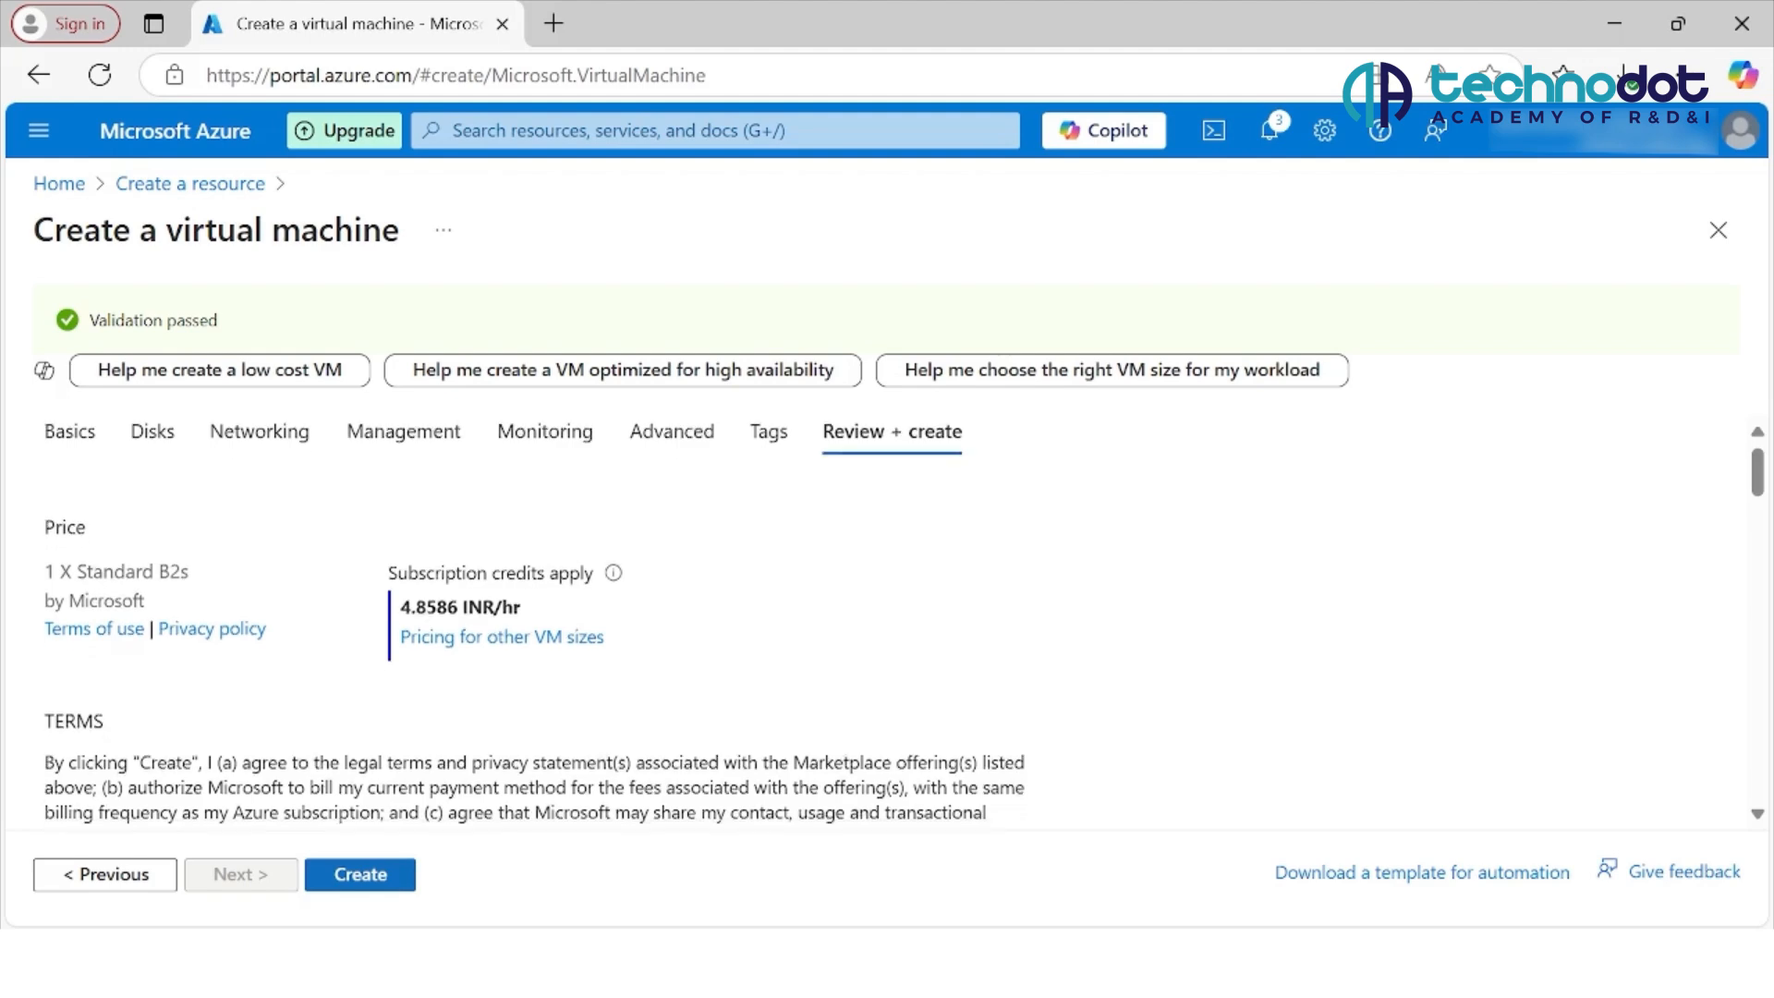
scroll(536, 629, "down", 2)
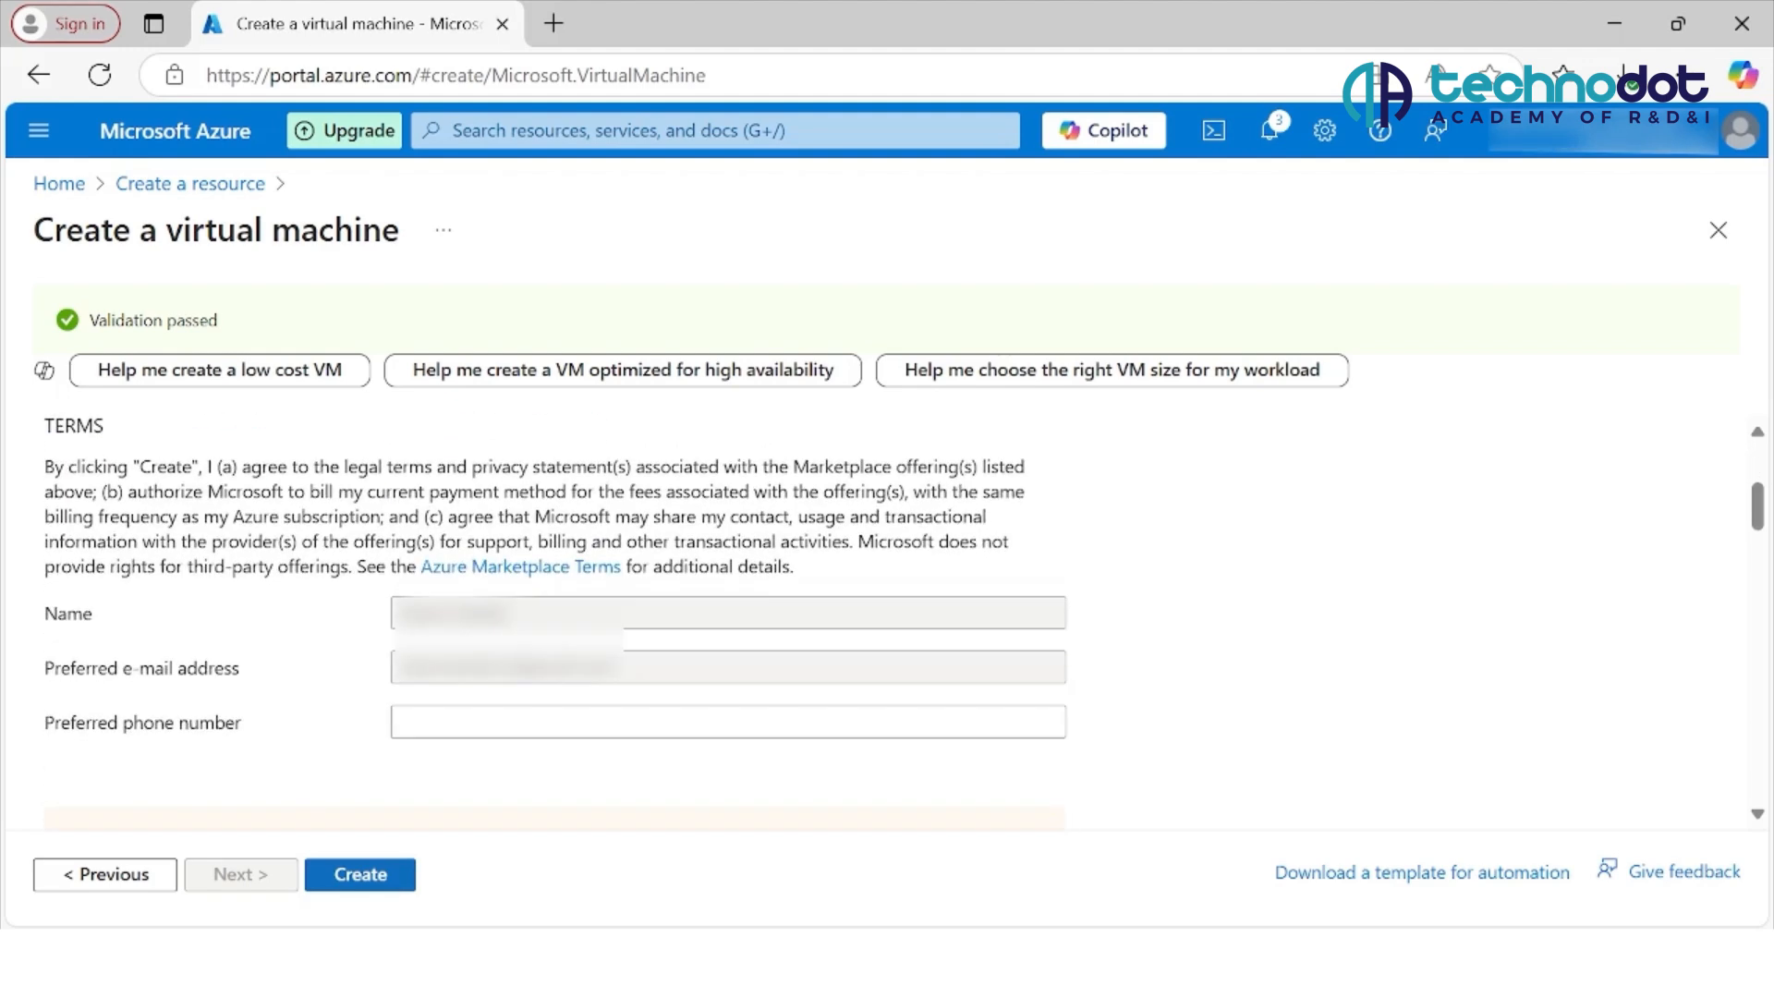
left_click(361, 874)
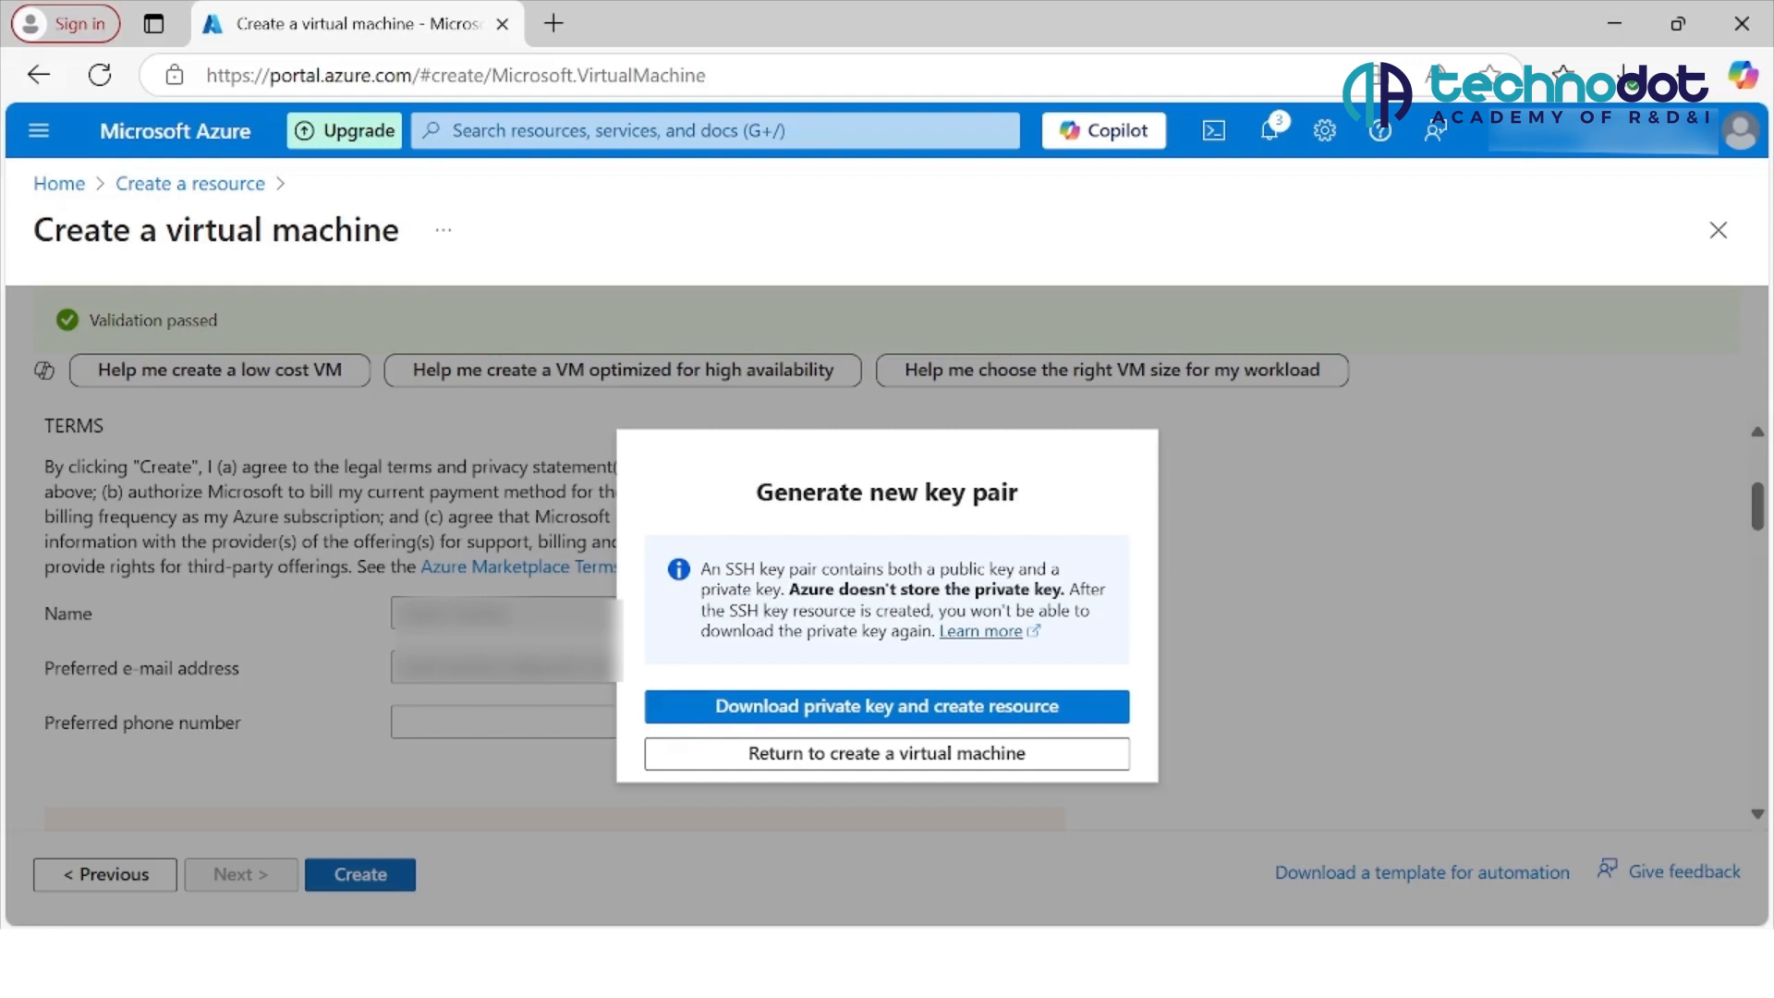
left_click(887, 707)
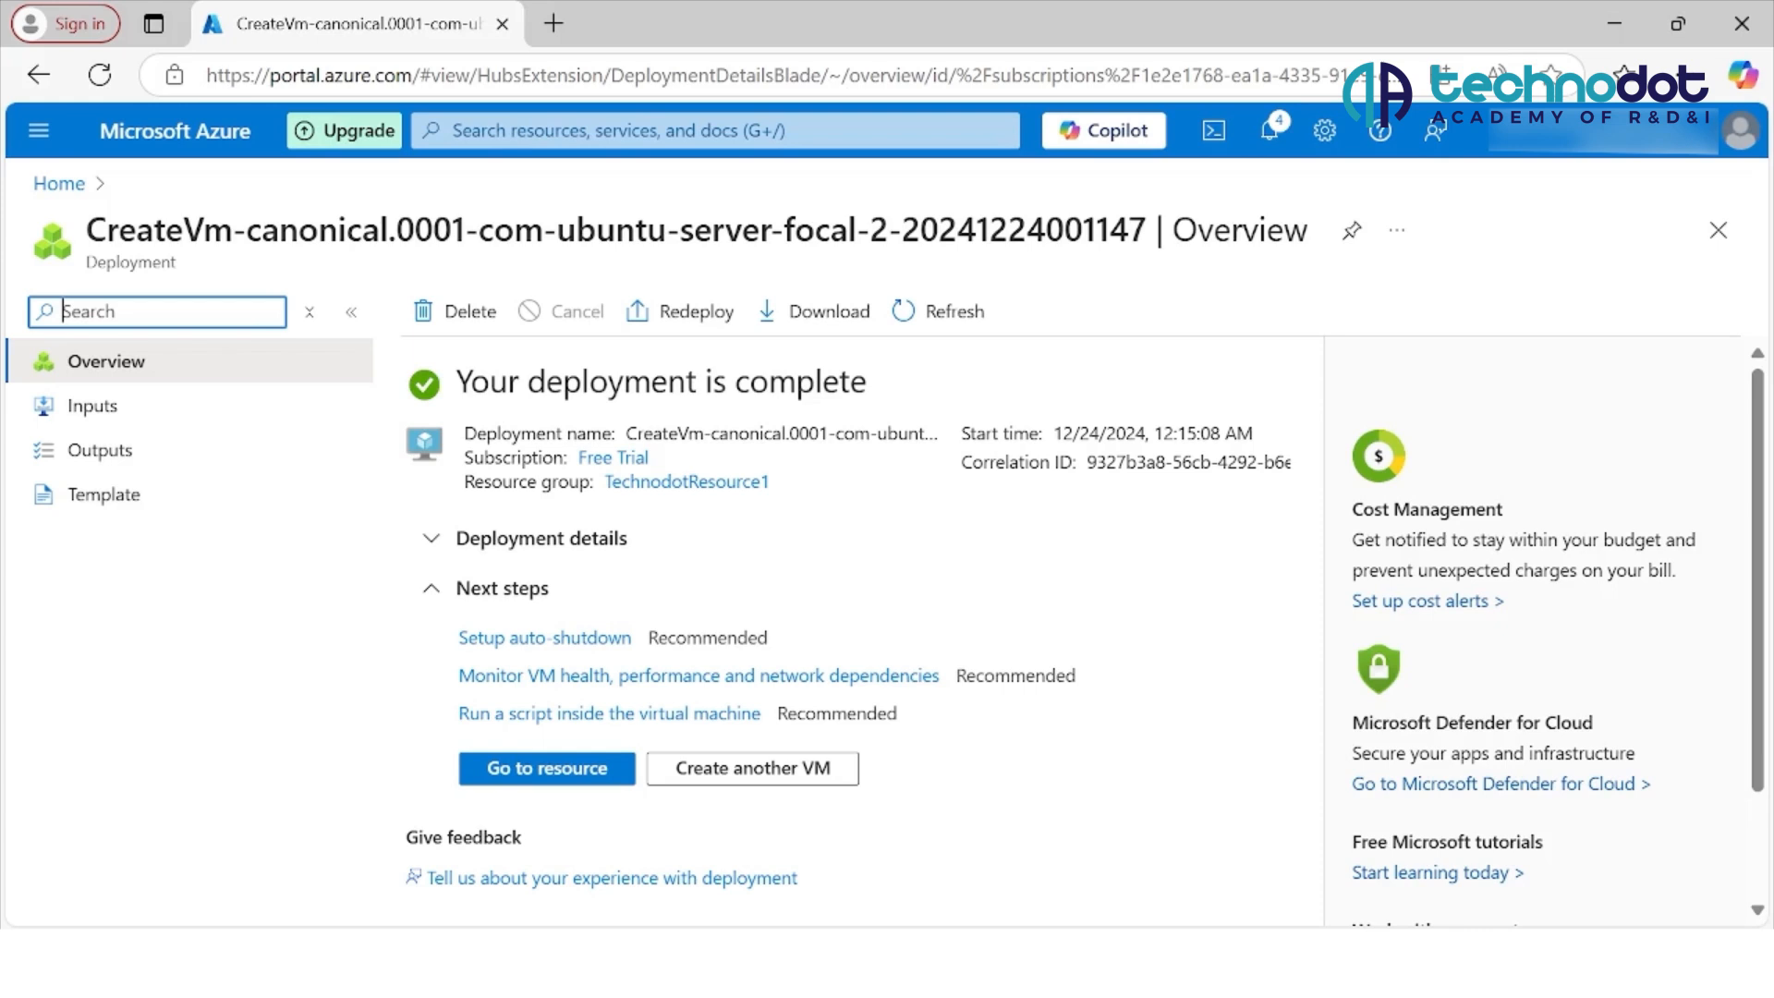
Step: Open the deployed TechnodotVM resource and review its essentials, virtual machine and networking properties
left_click(547, 769)
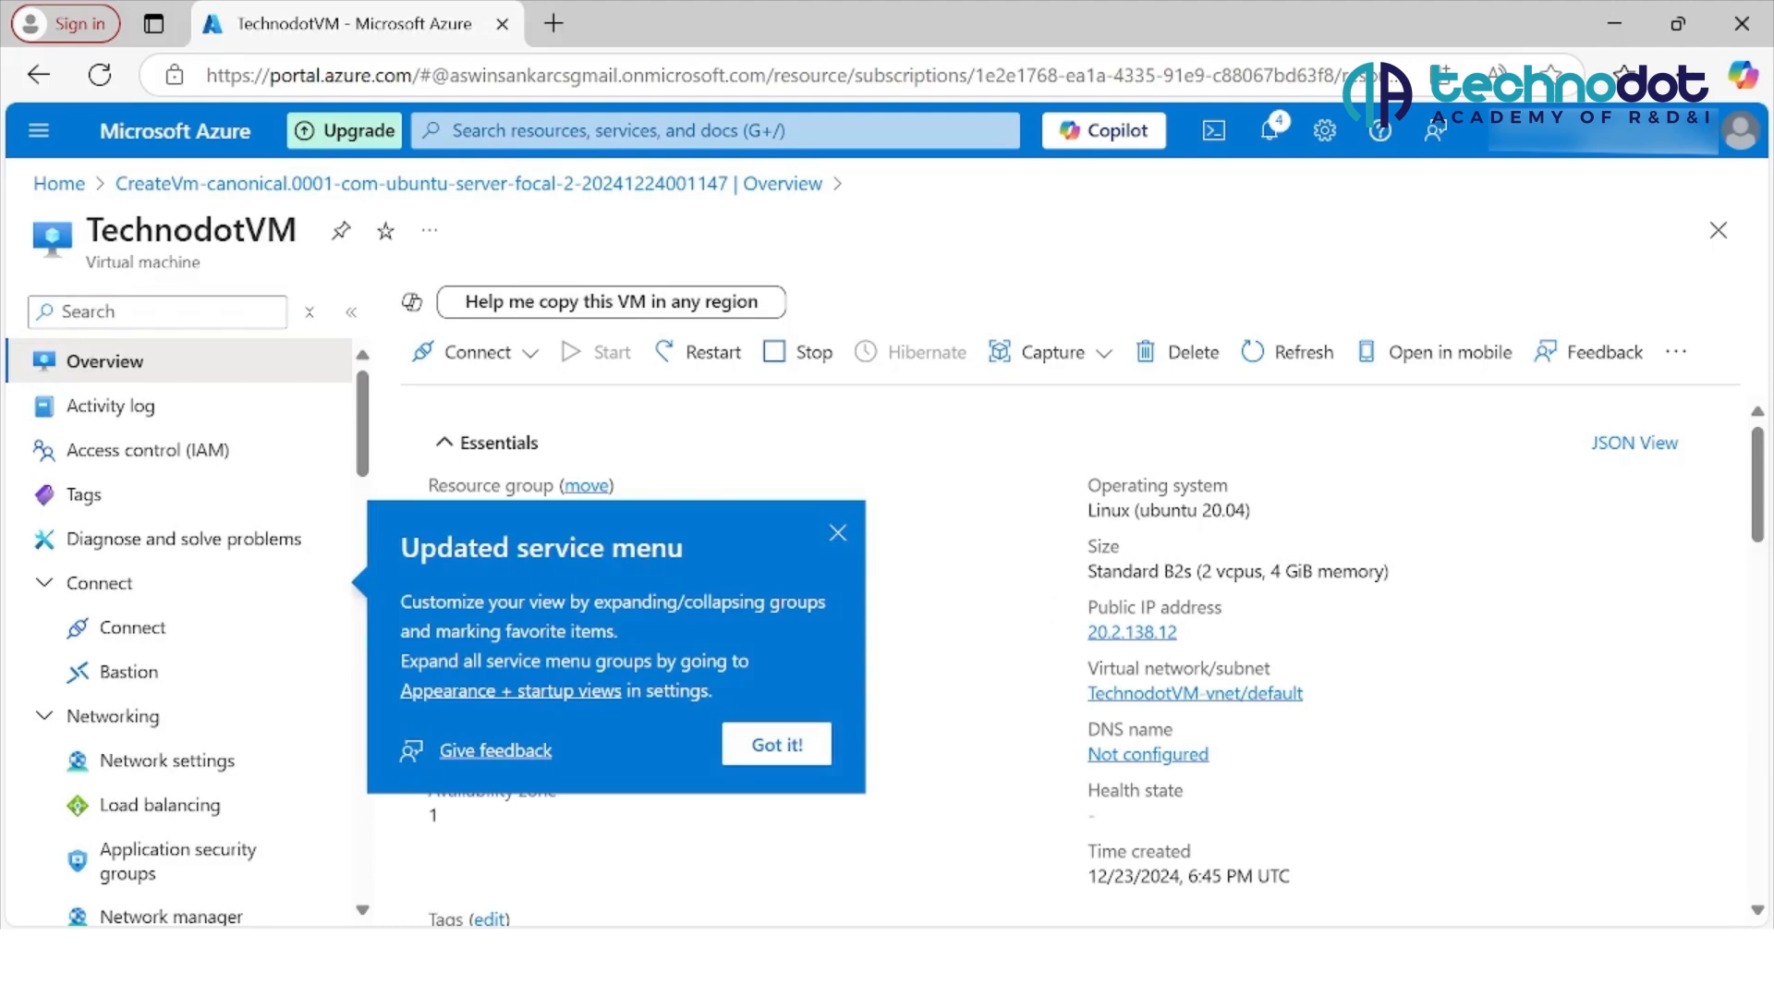
left_click(790, 744)
scroll(1072, 647, "down", 3)
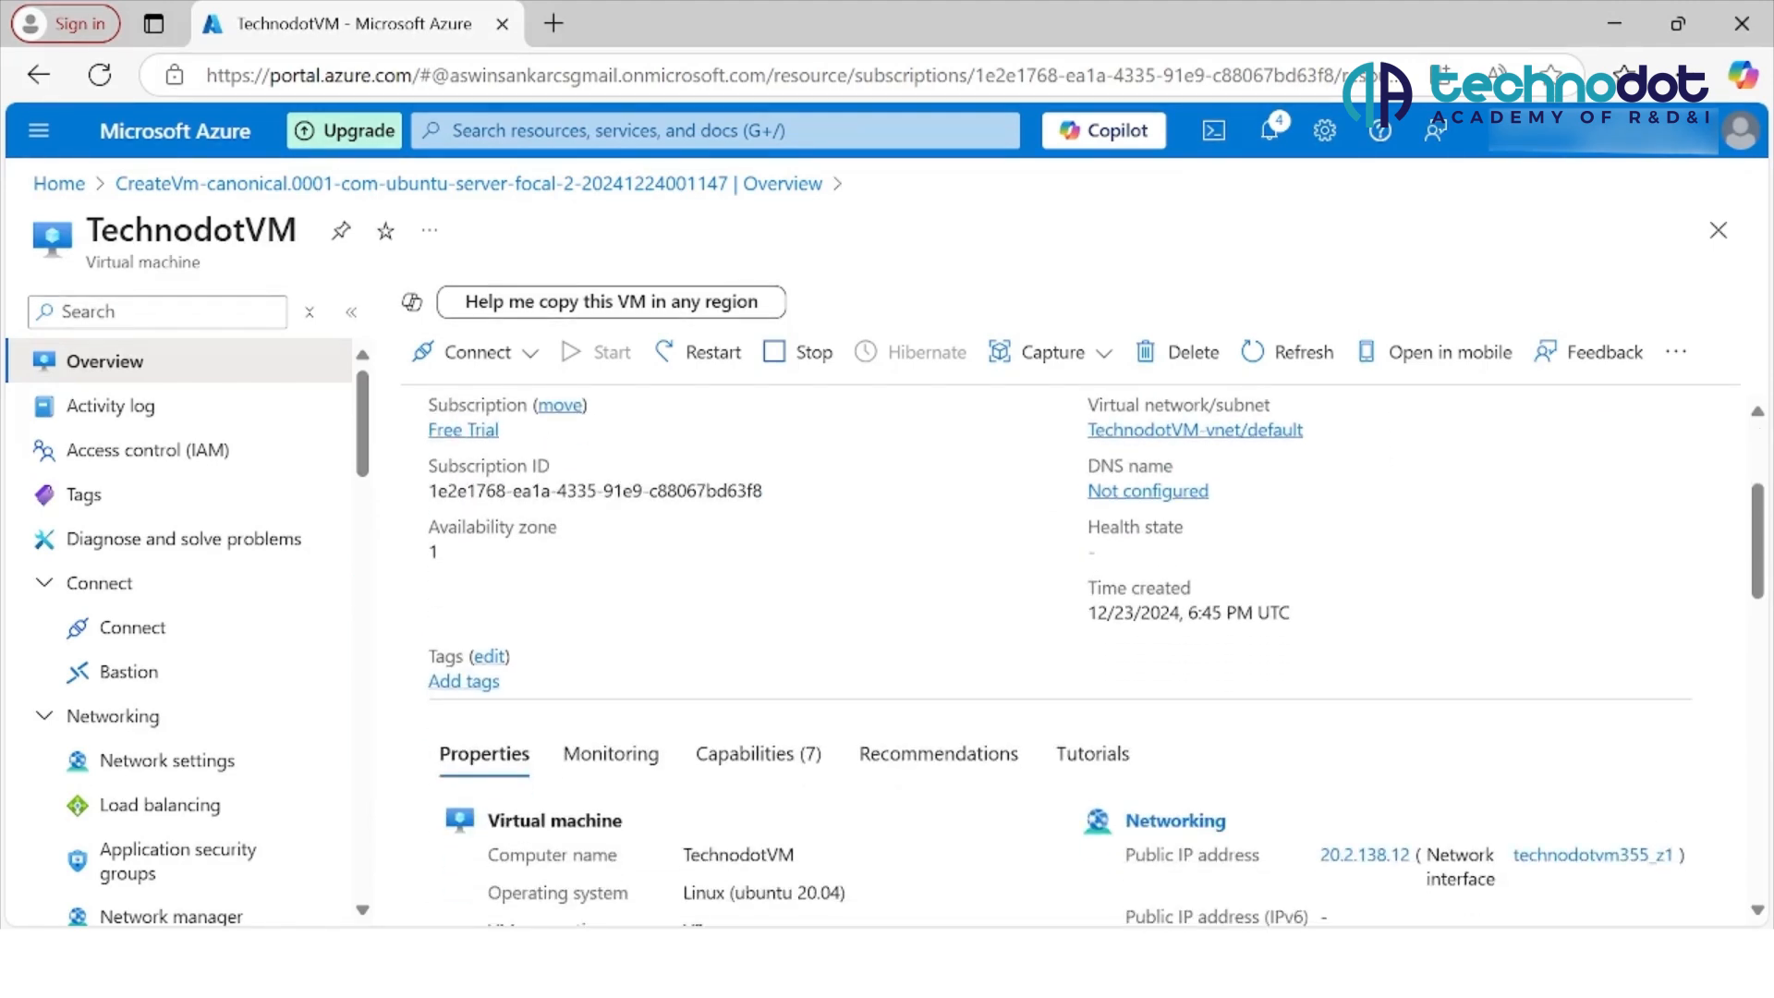
scroll(1072, 647, "down", 3)
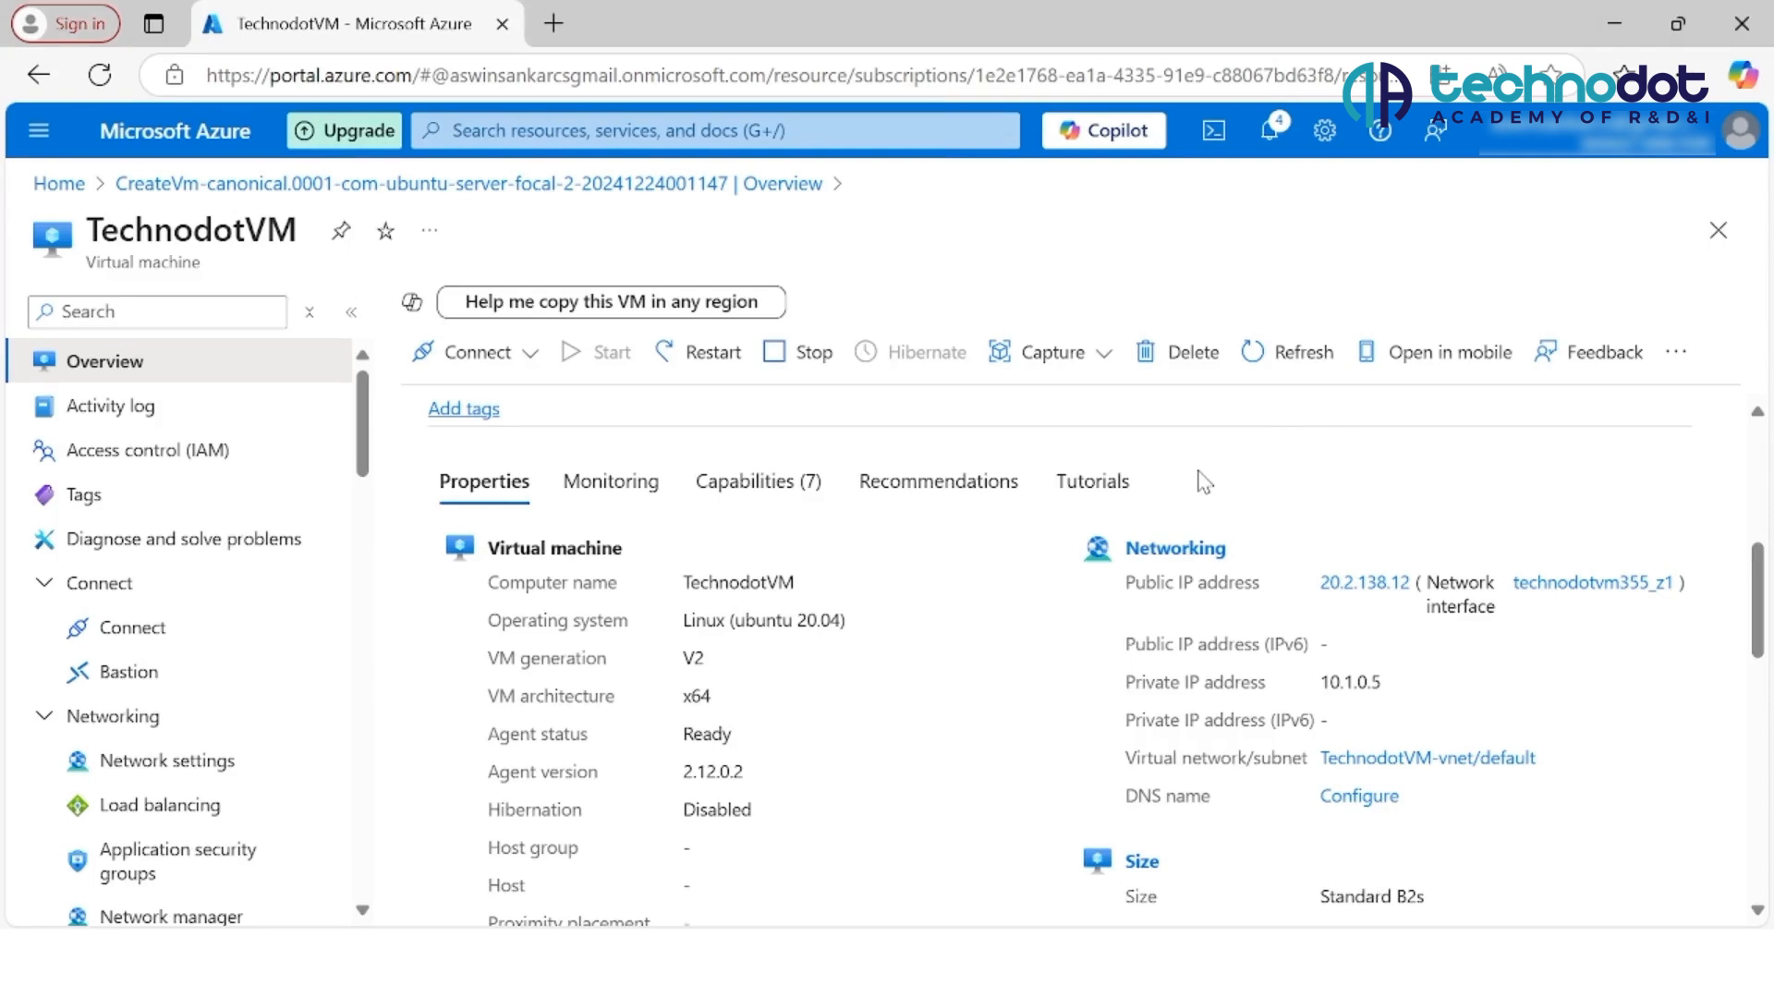
Step: Open the Native SSH connection instructions for TechnodotVM
left_click(478, 352)
left_click(445, 400)
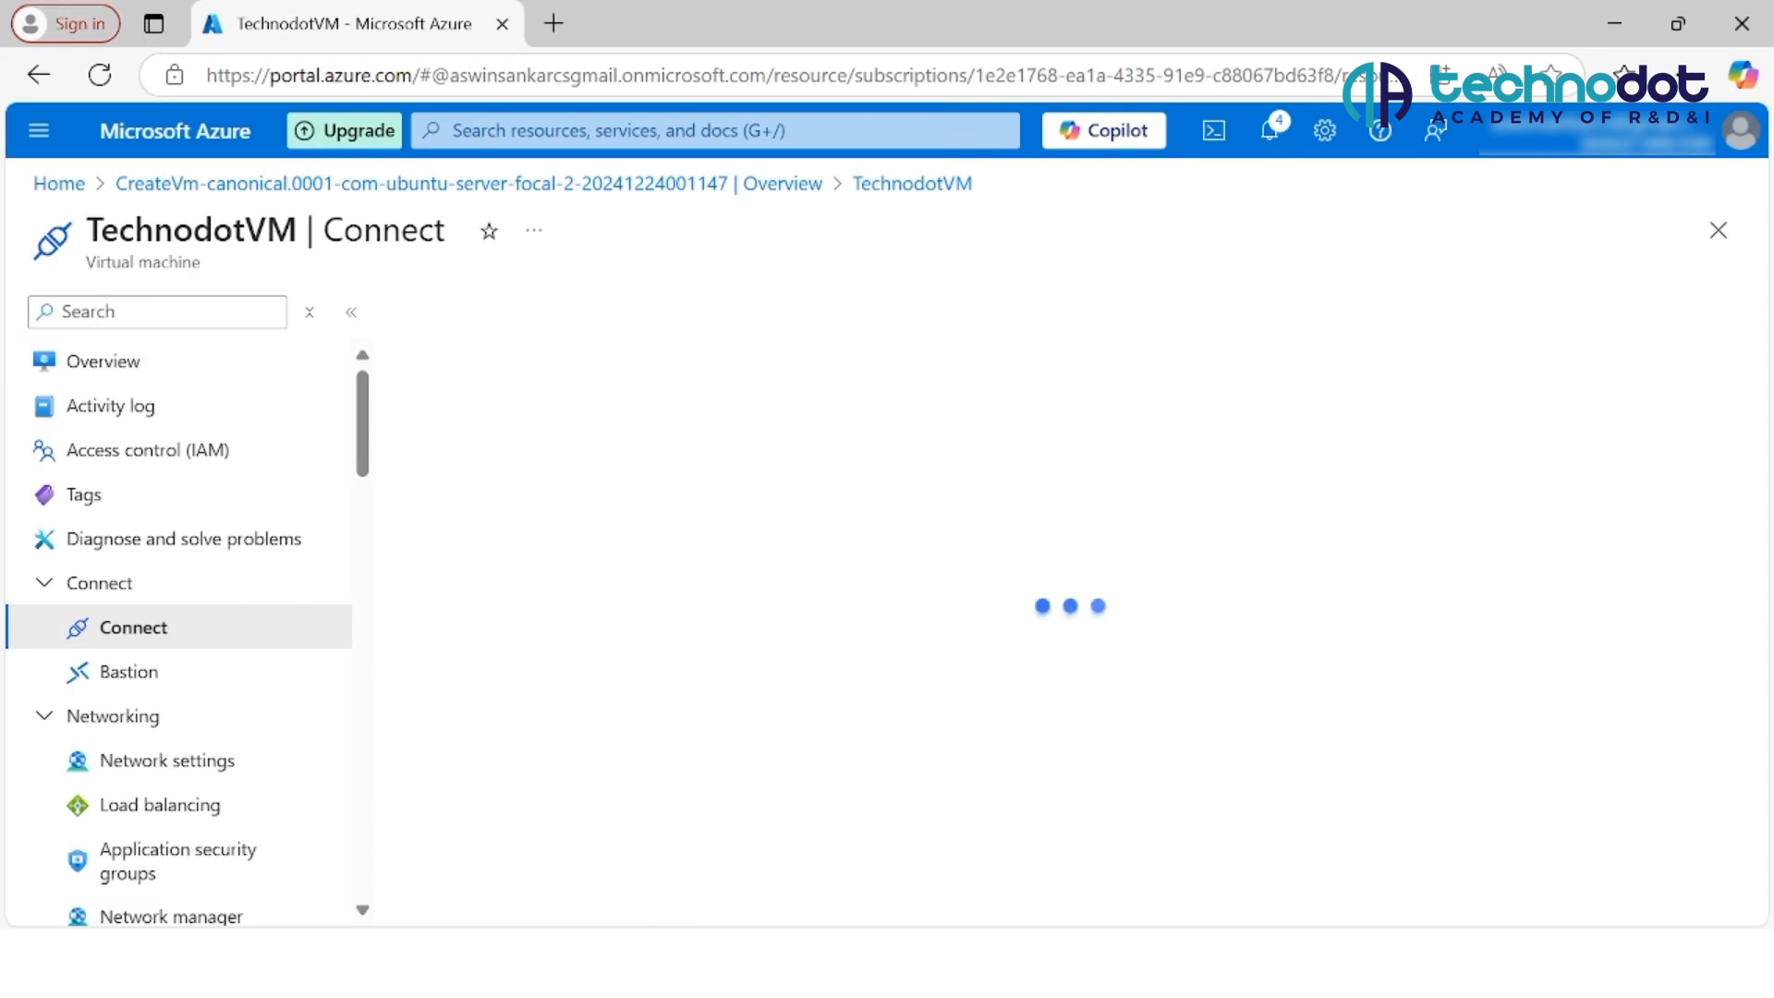
scroll(1072, 606, "down", 3)
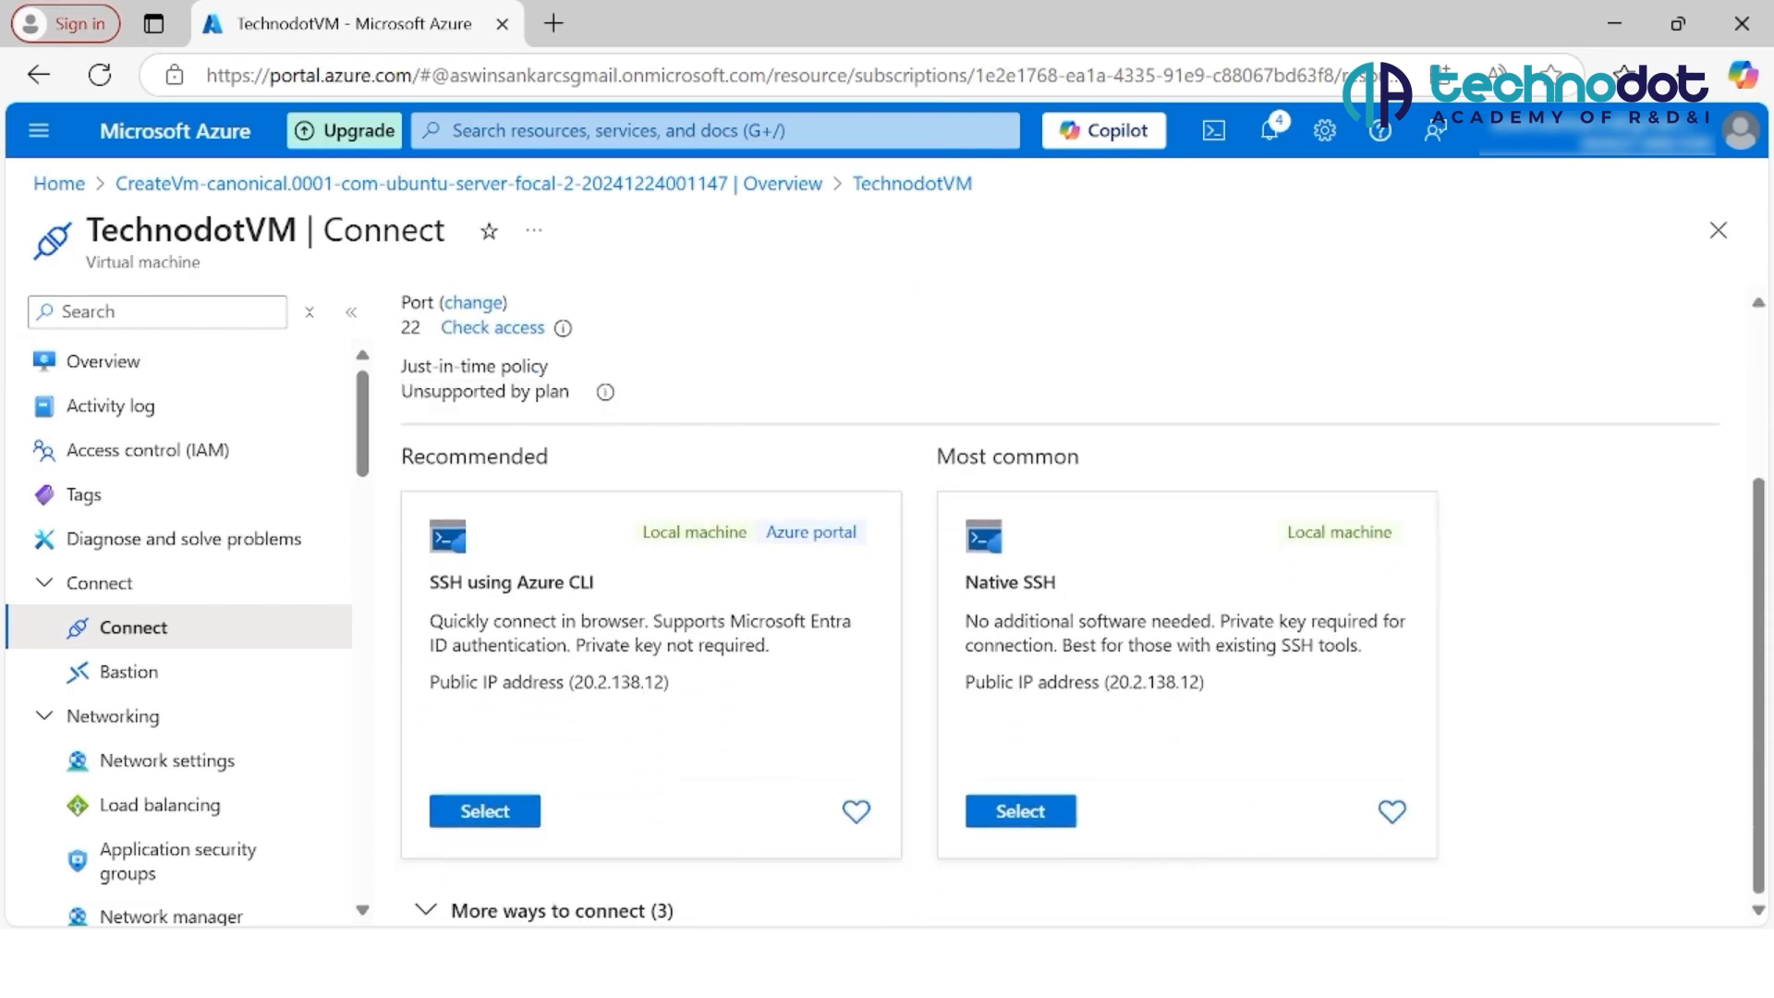
left_click(1020, 811)
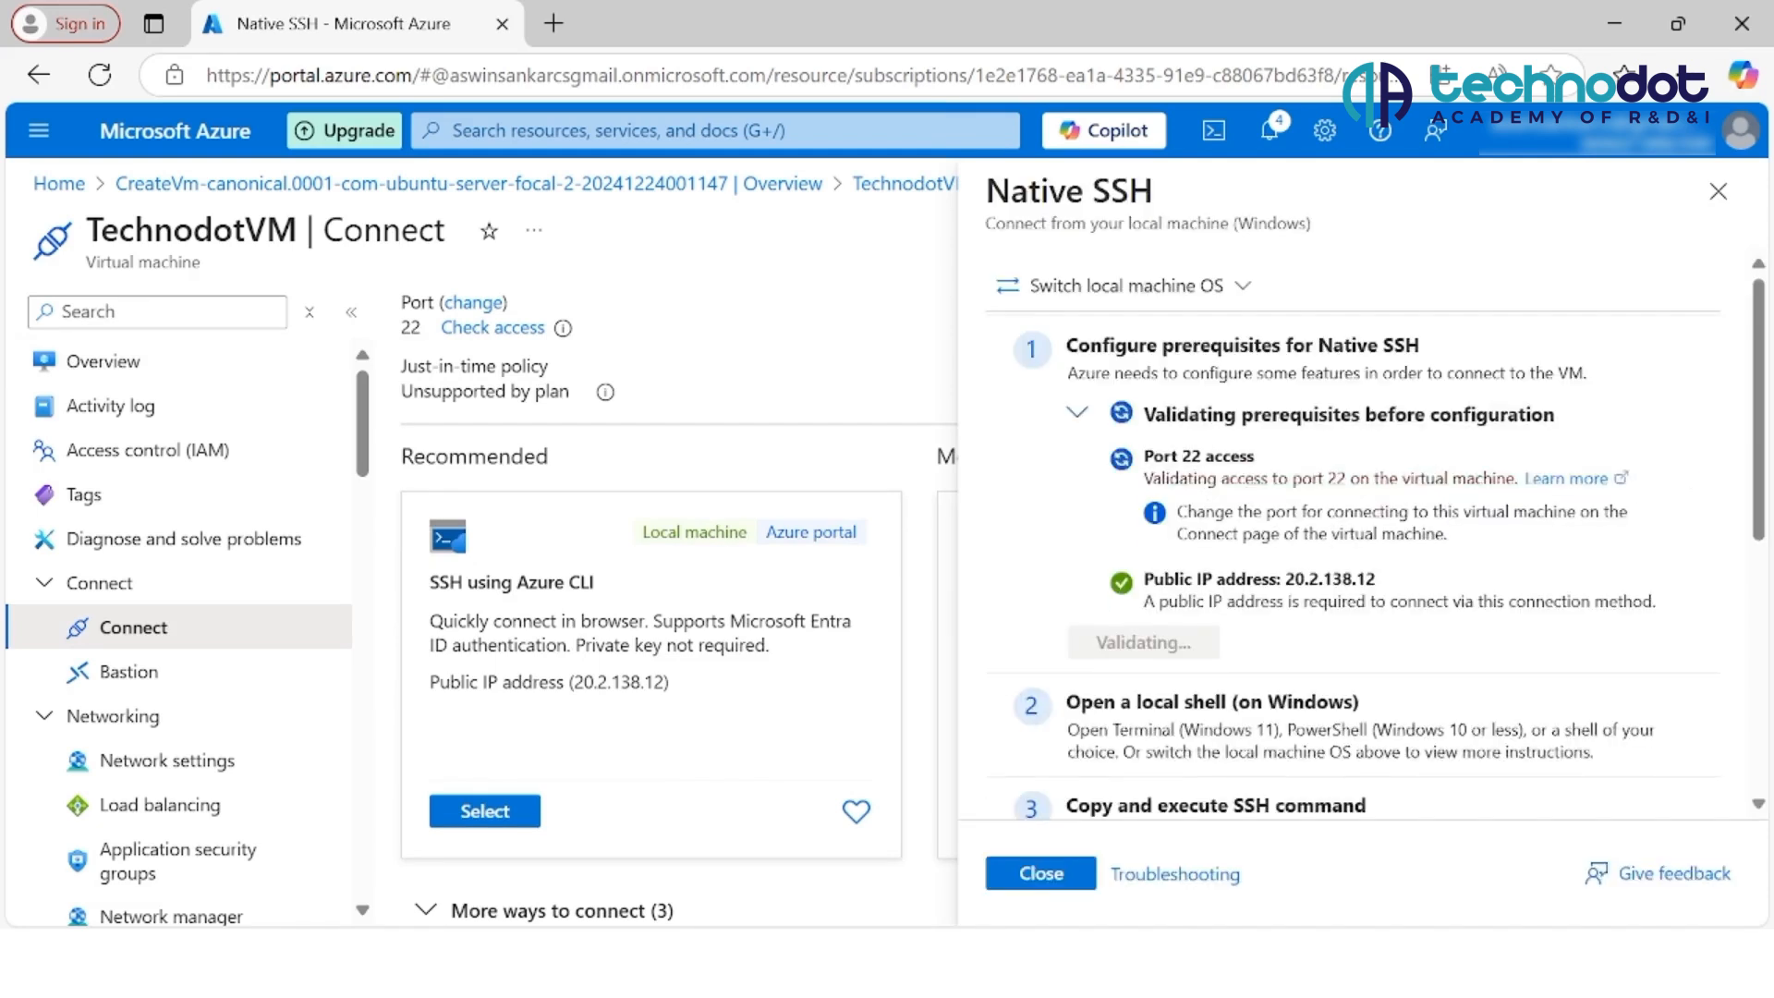
Step: Provide the local path to TechnodotVM_key_1224.pem as the SSH private key and copy the generated SSH command
scroll(1357, 536, "down", 3)
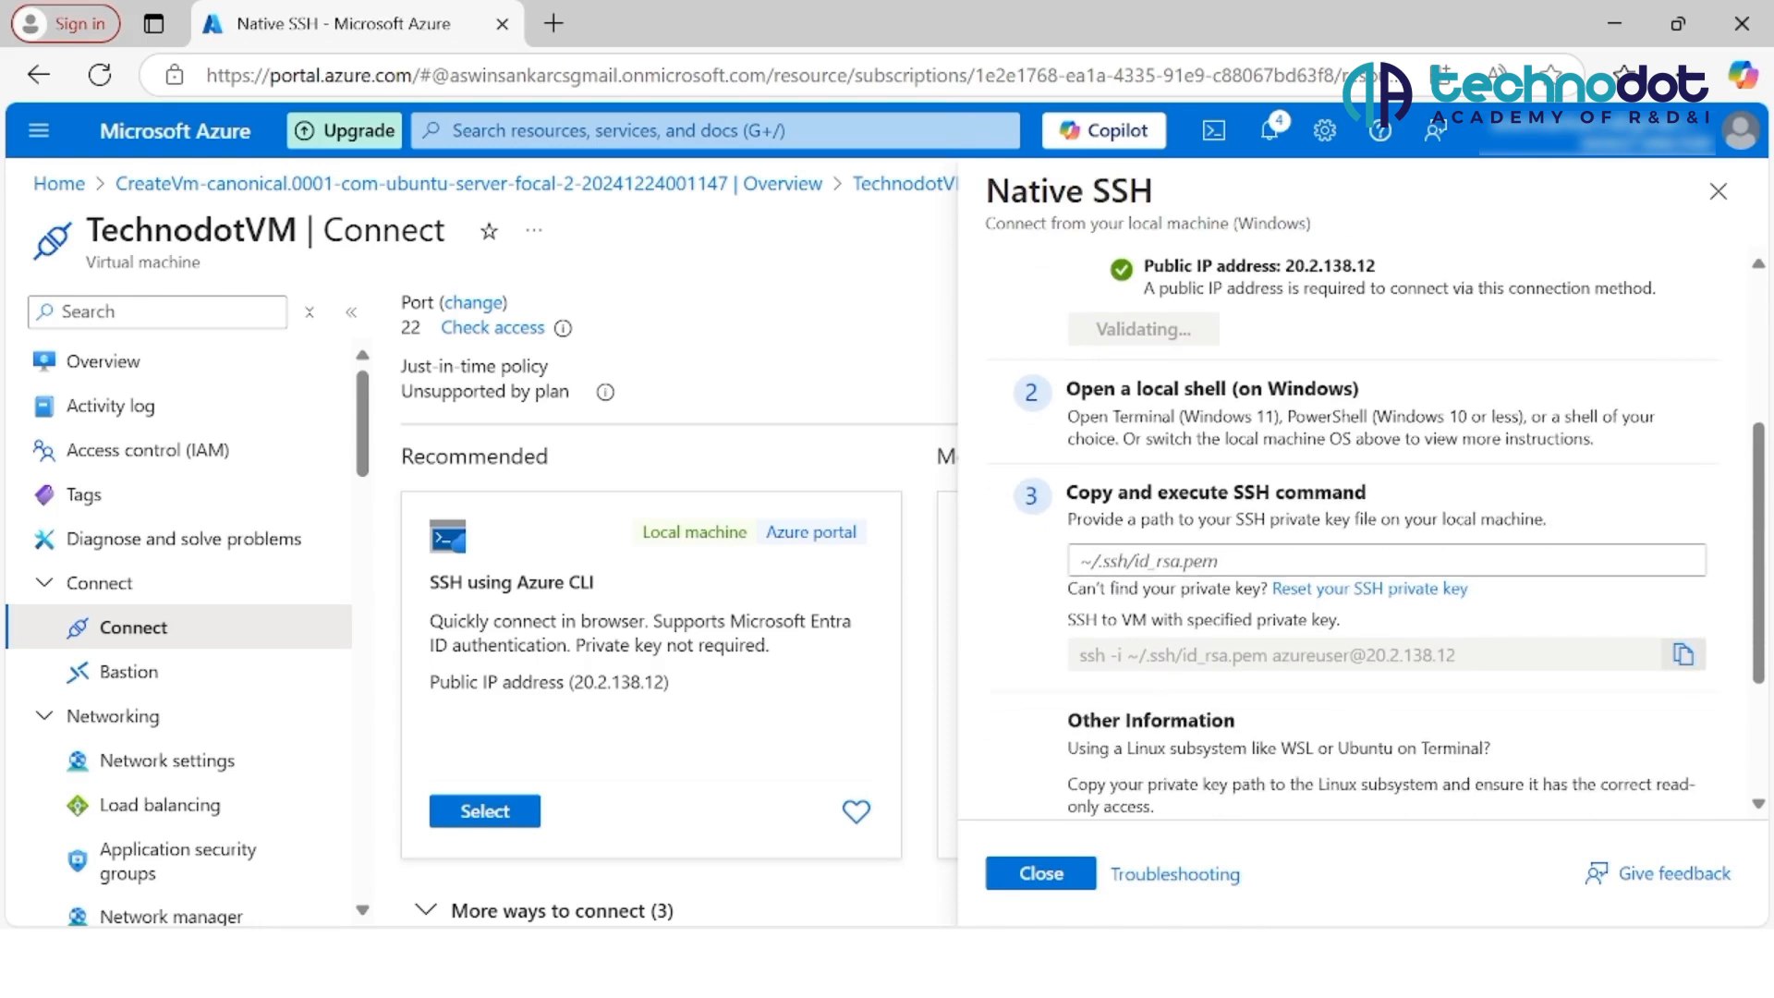
left_click(1146, 561)
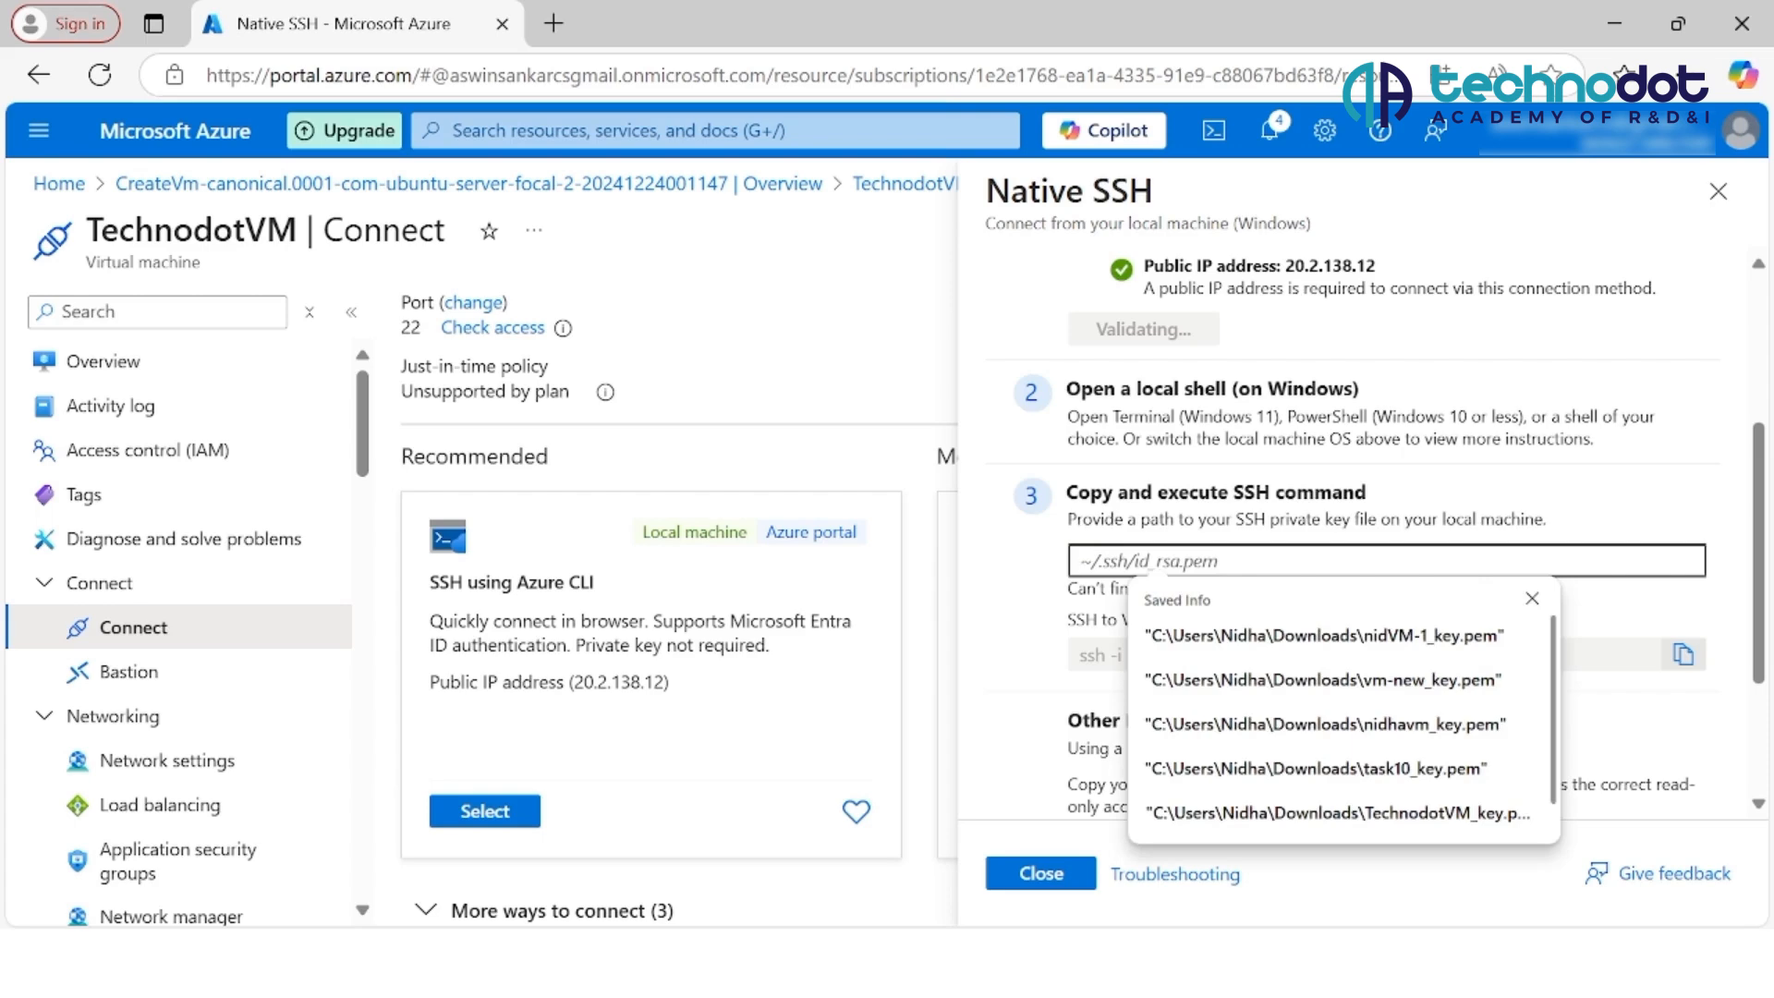
type("\"C:\\Users\\Nidha\\Downloads\\TechnodotVM_key_1224.pem\"")
scroll(1386, 536, "down", 1)
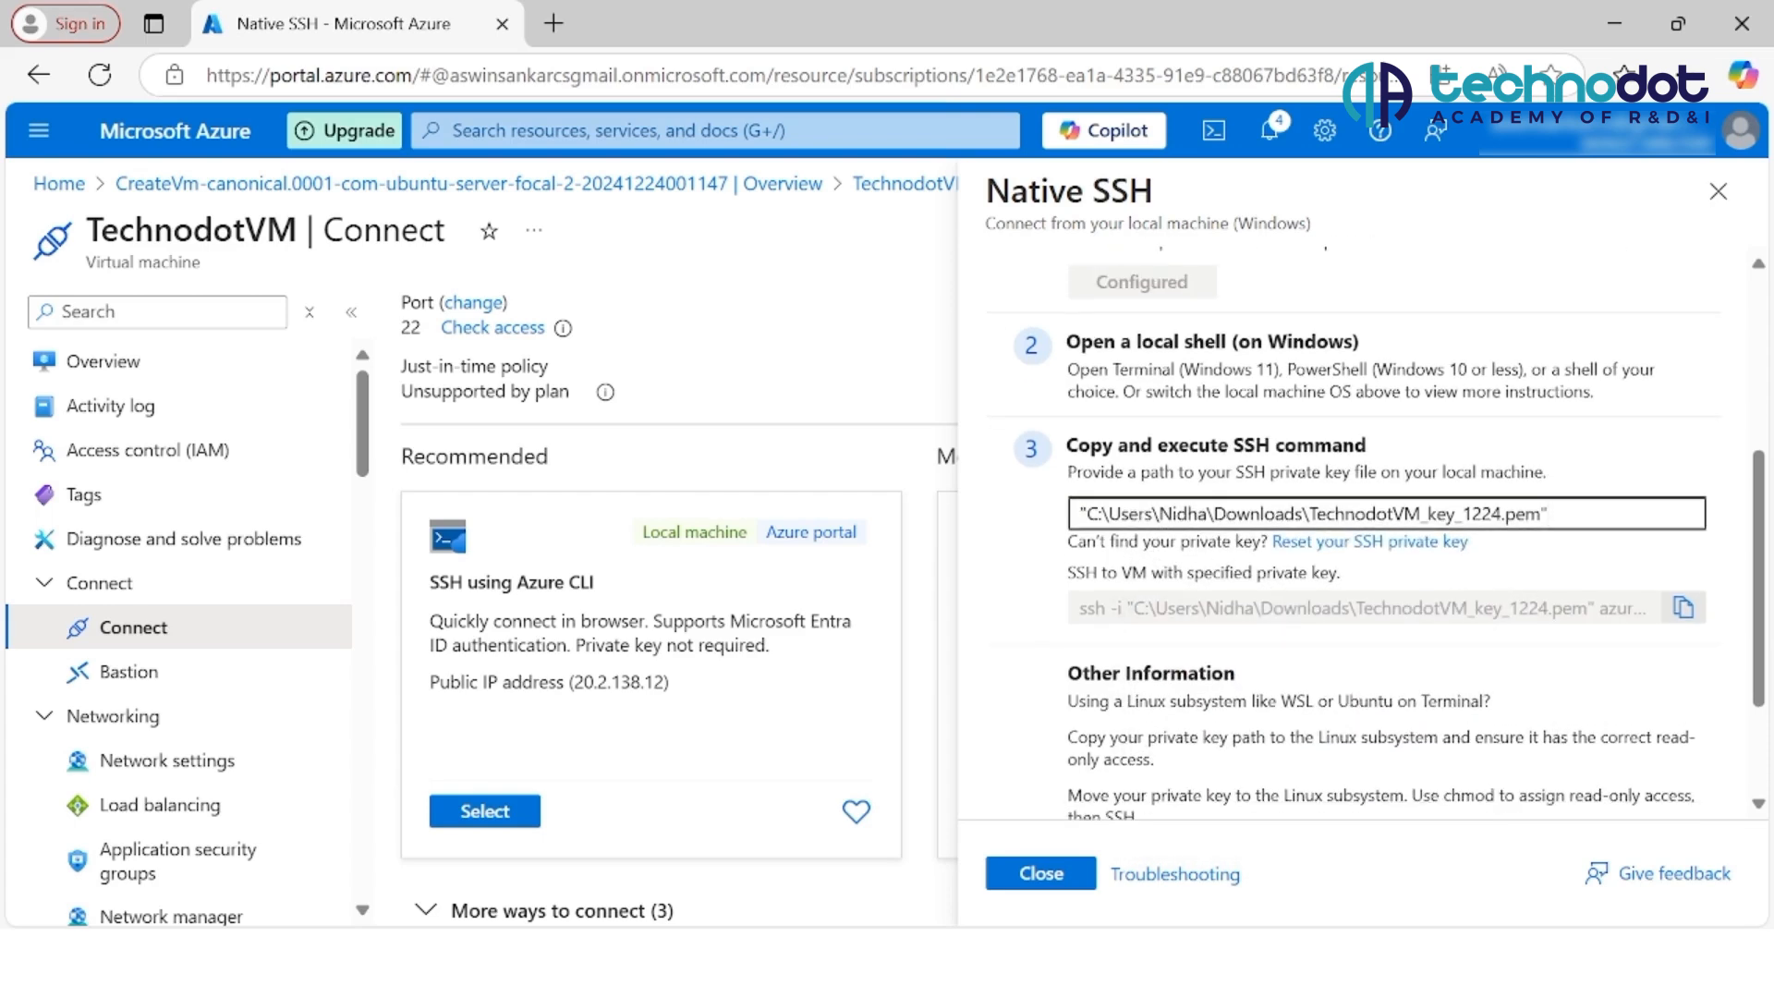
left_click(1683, 608)
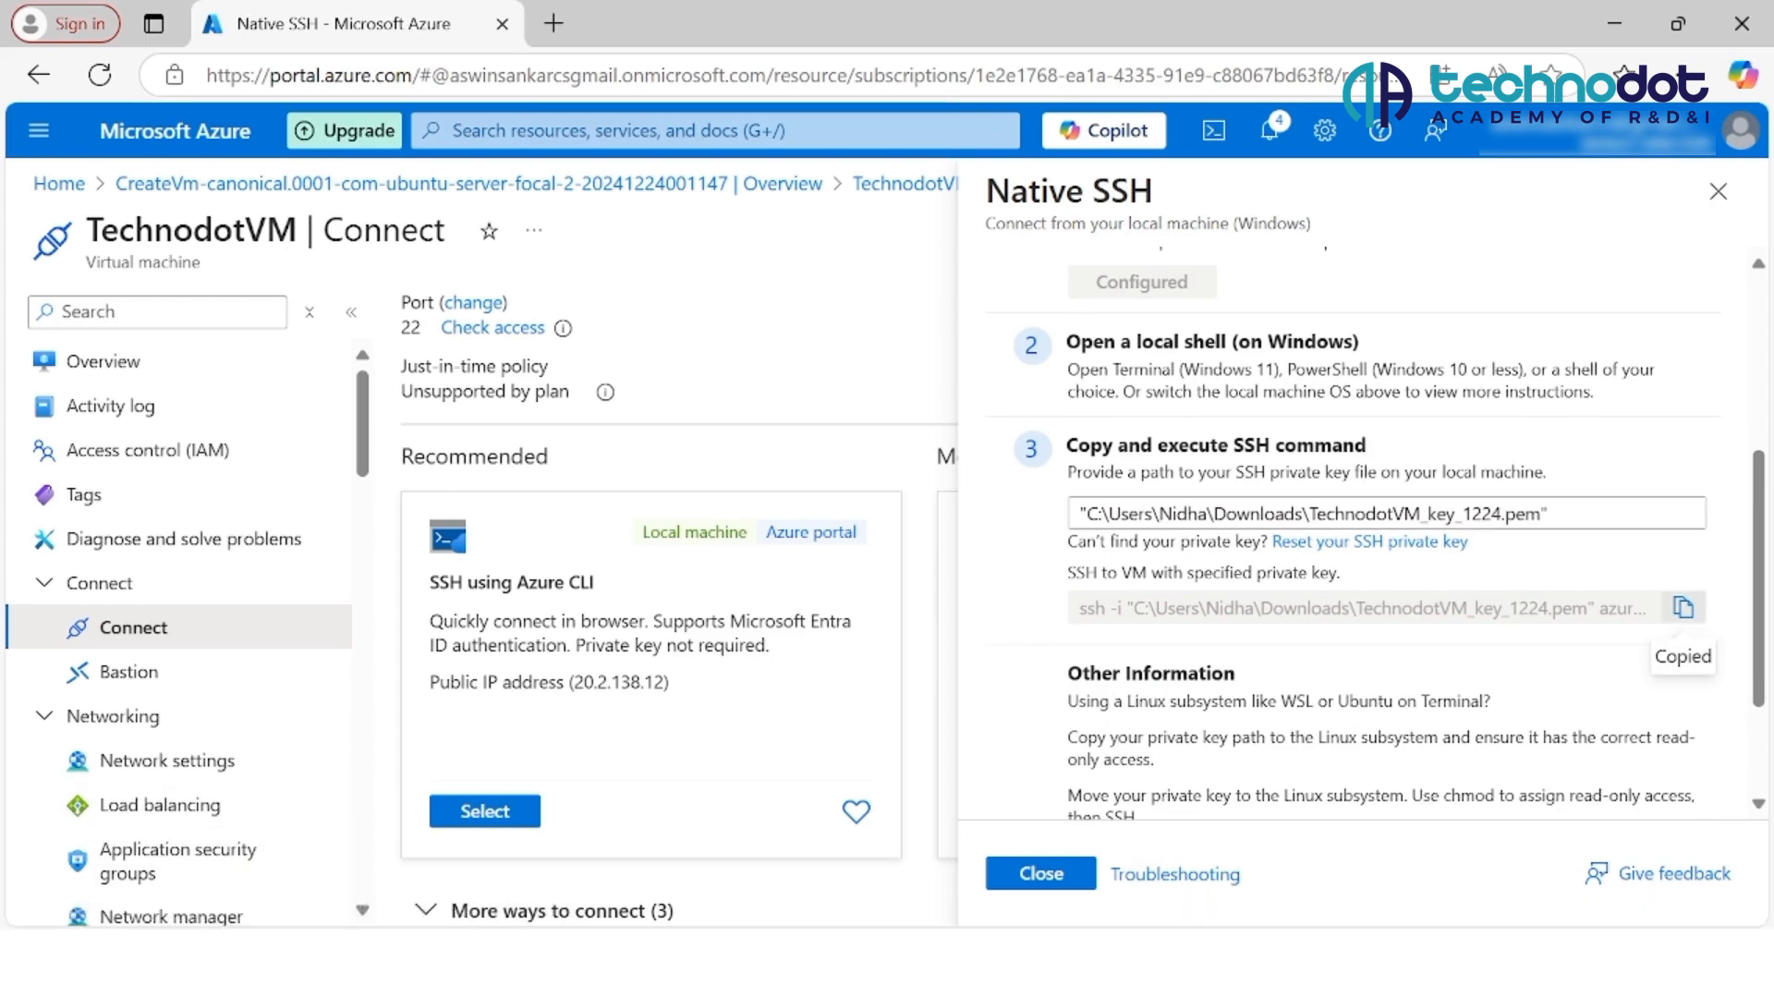
Step: Search Windows for Terminal and open a PowerShell session in it
key("super+s")
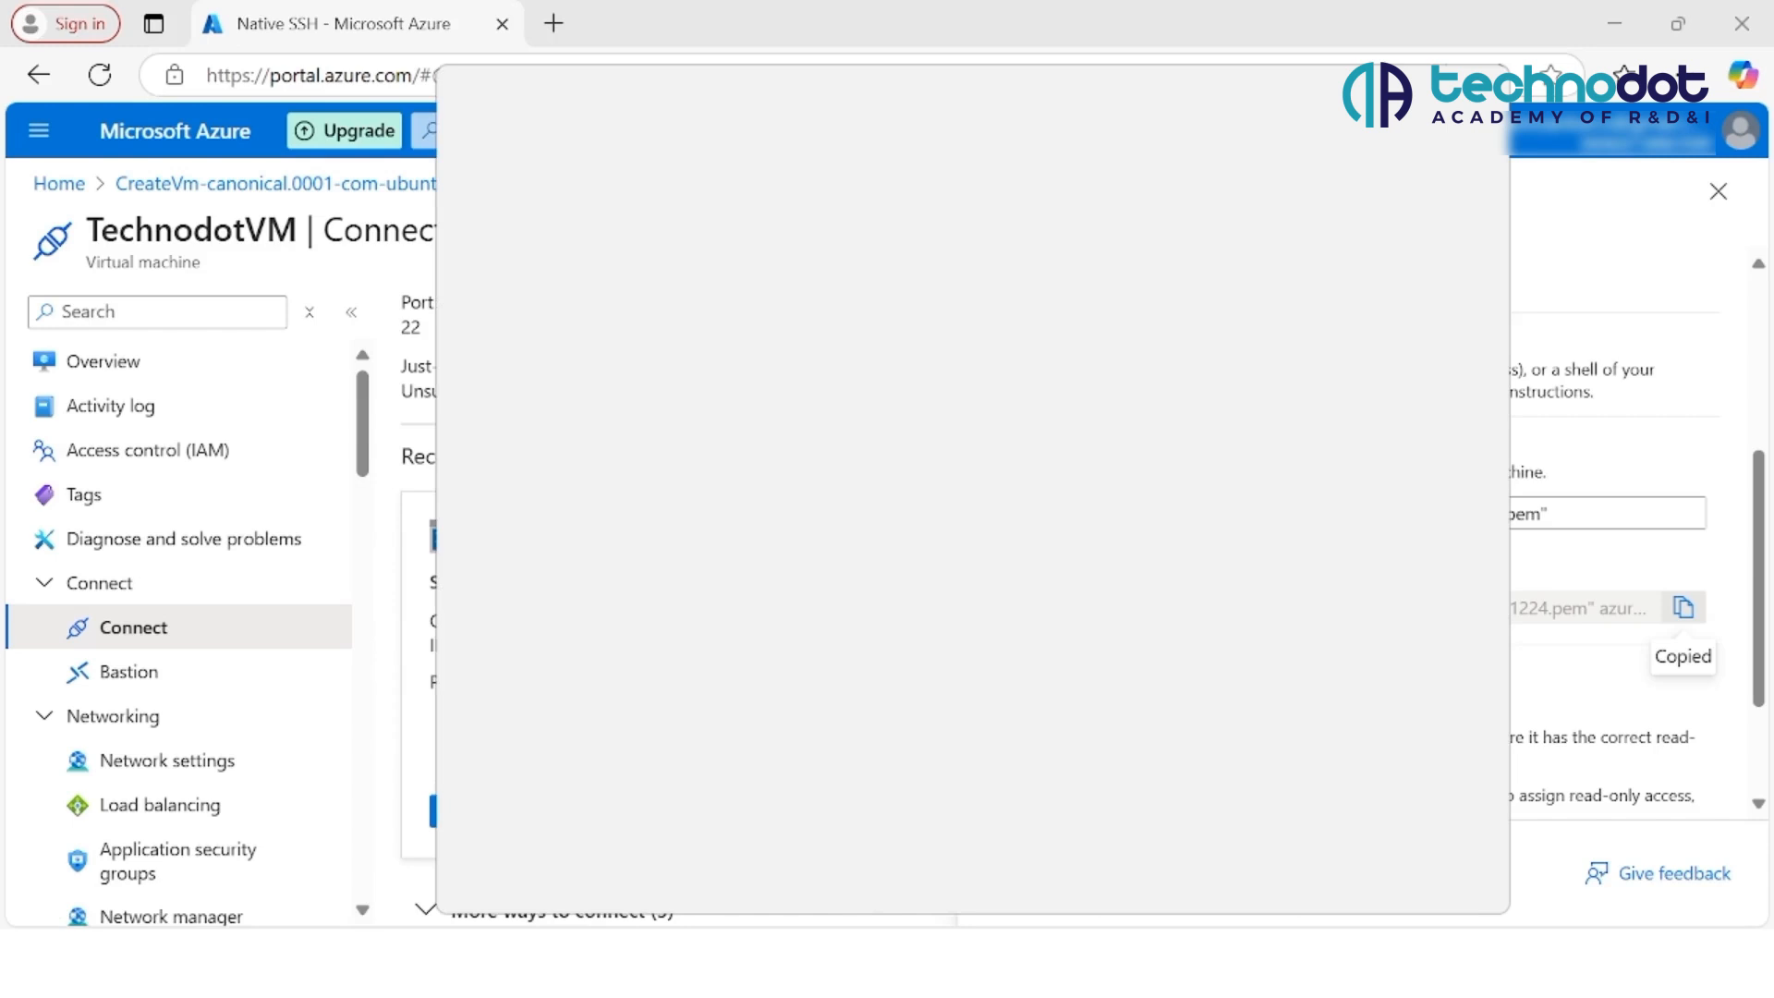
type("rmi")
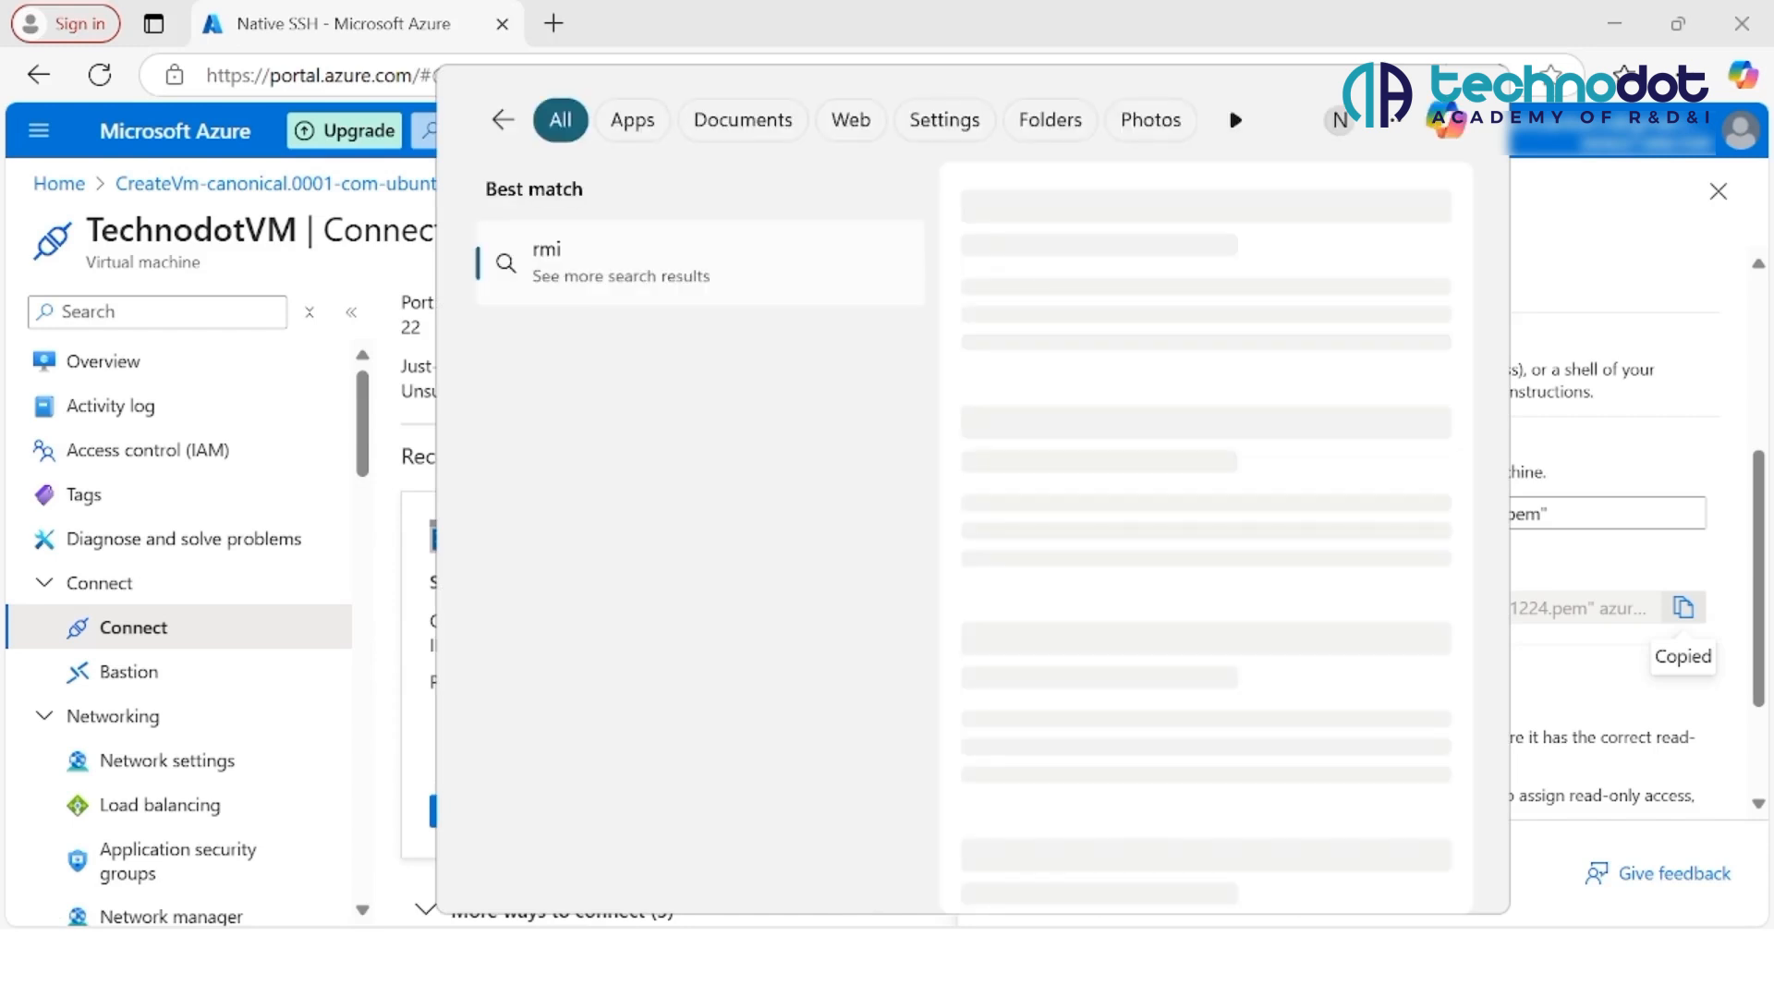
key("BackSpace")
key("BackSpace")
key("BackSpace")
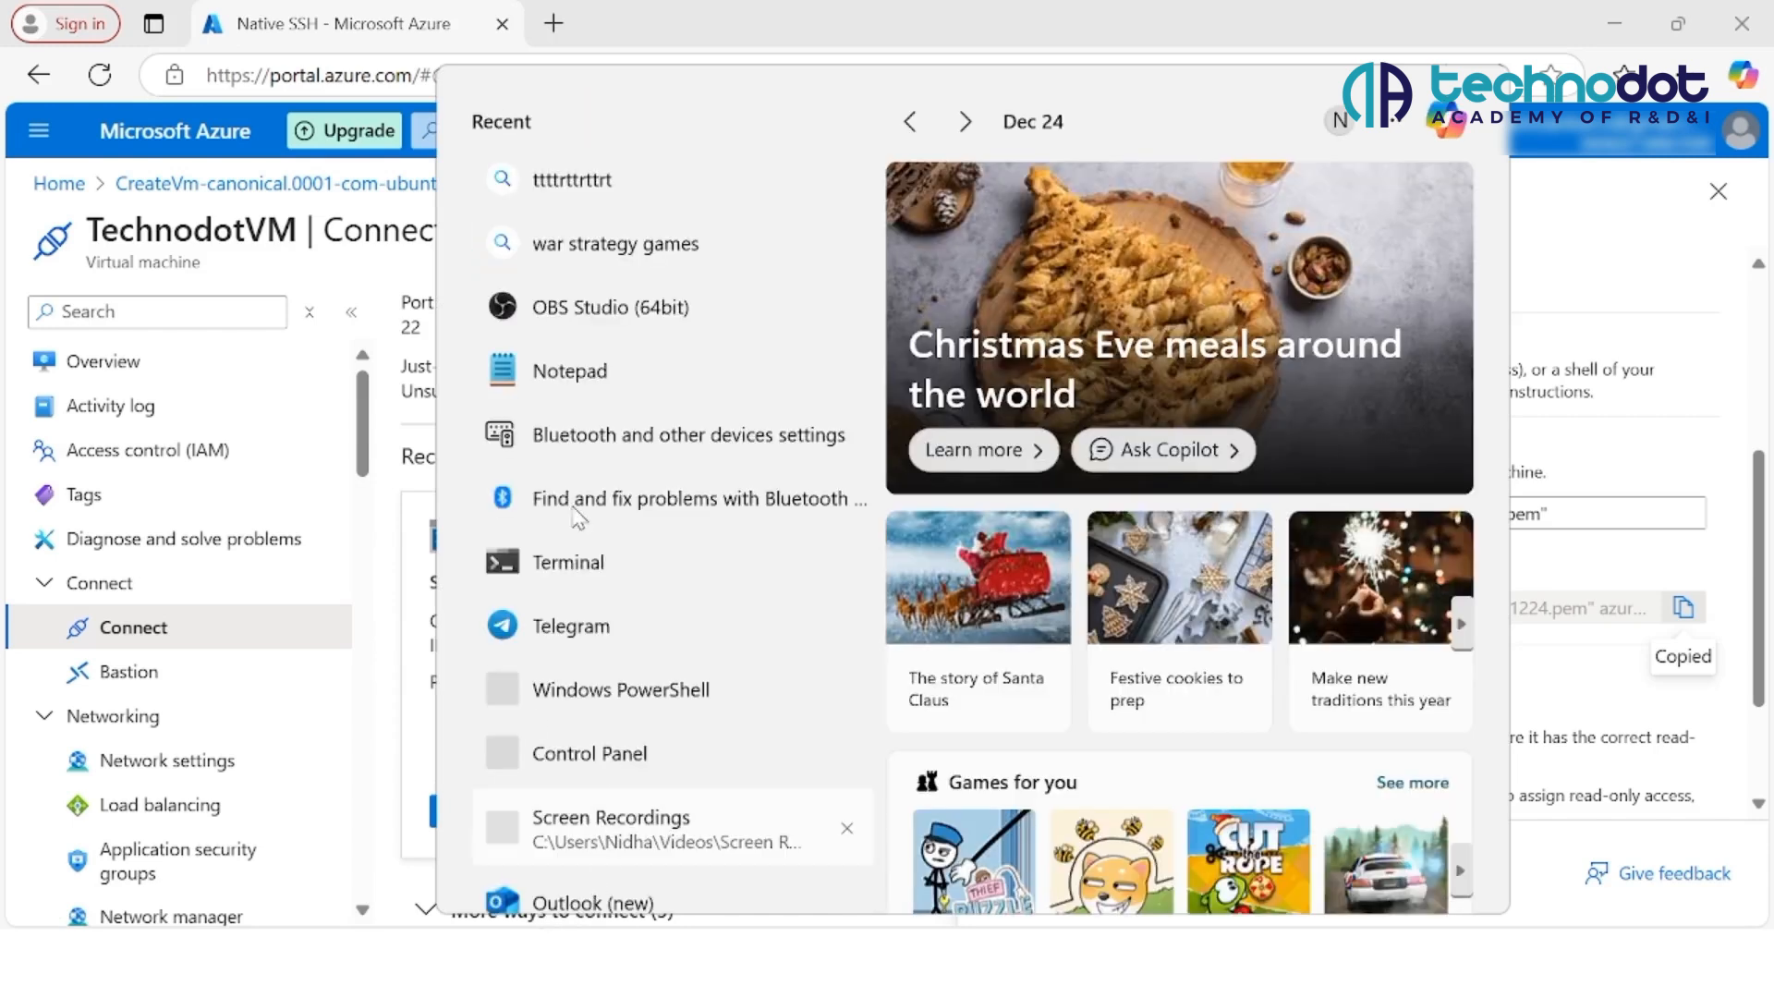
type("te")
left_click(1031, 465)
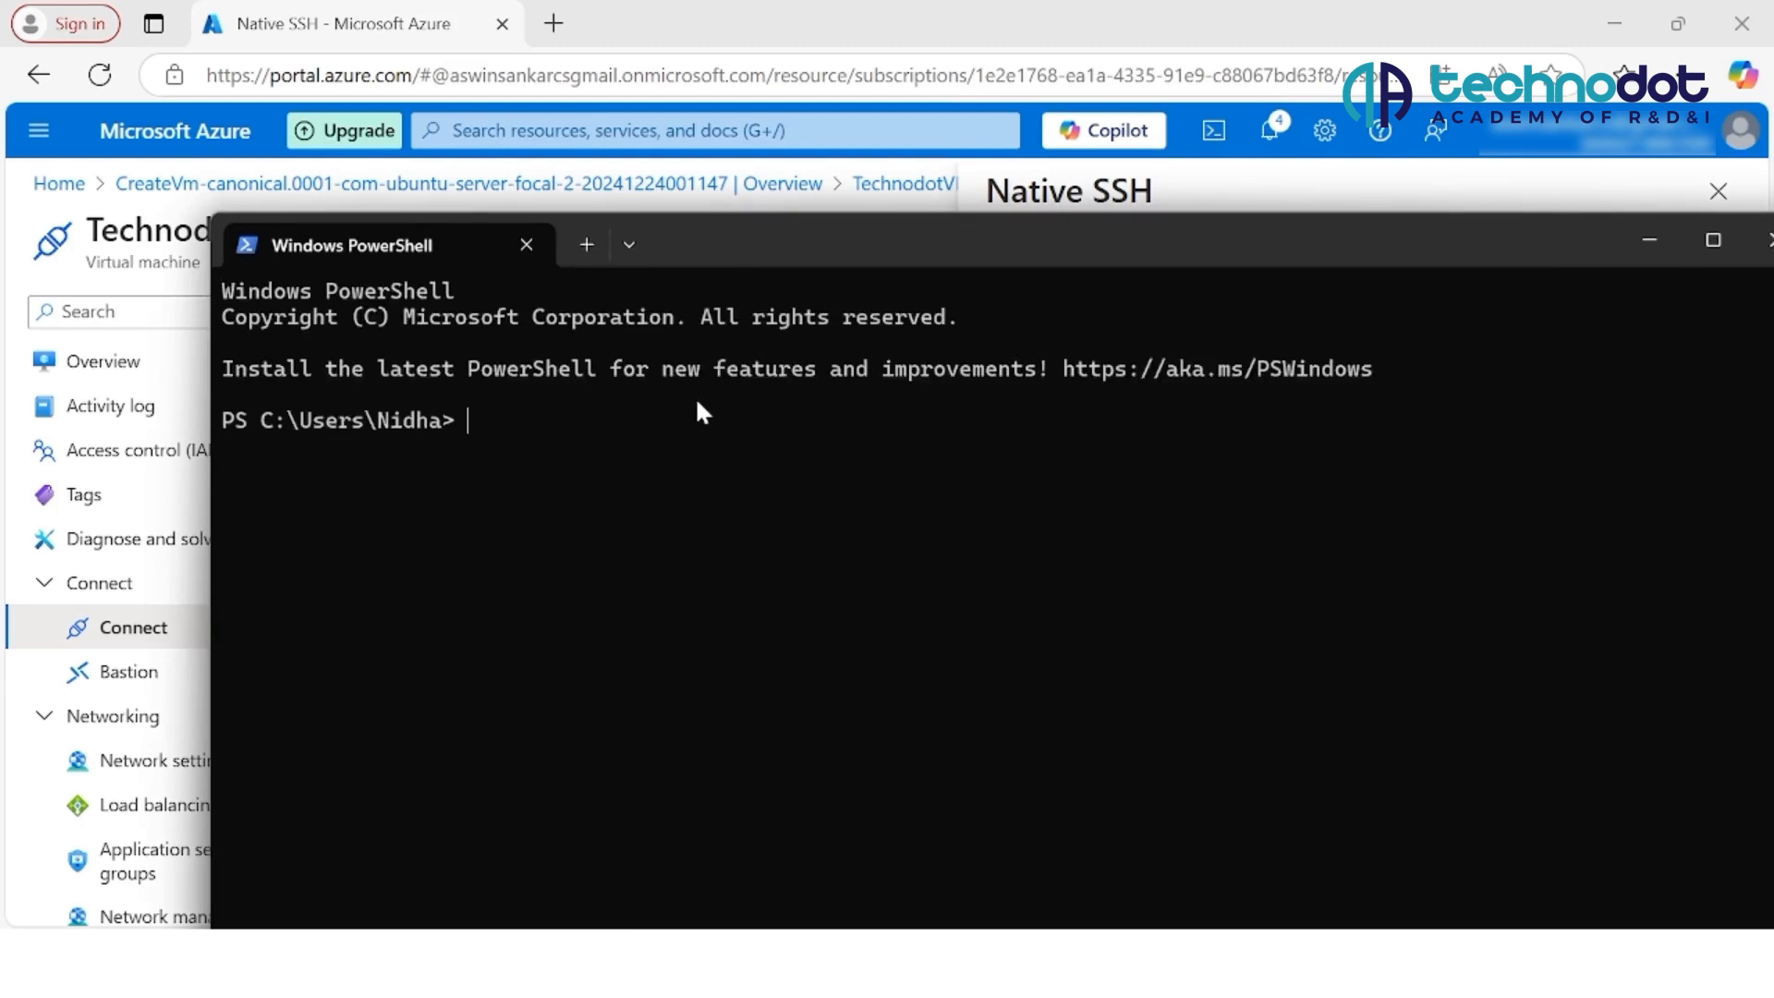
key("ctrl+v")
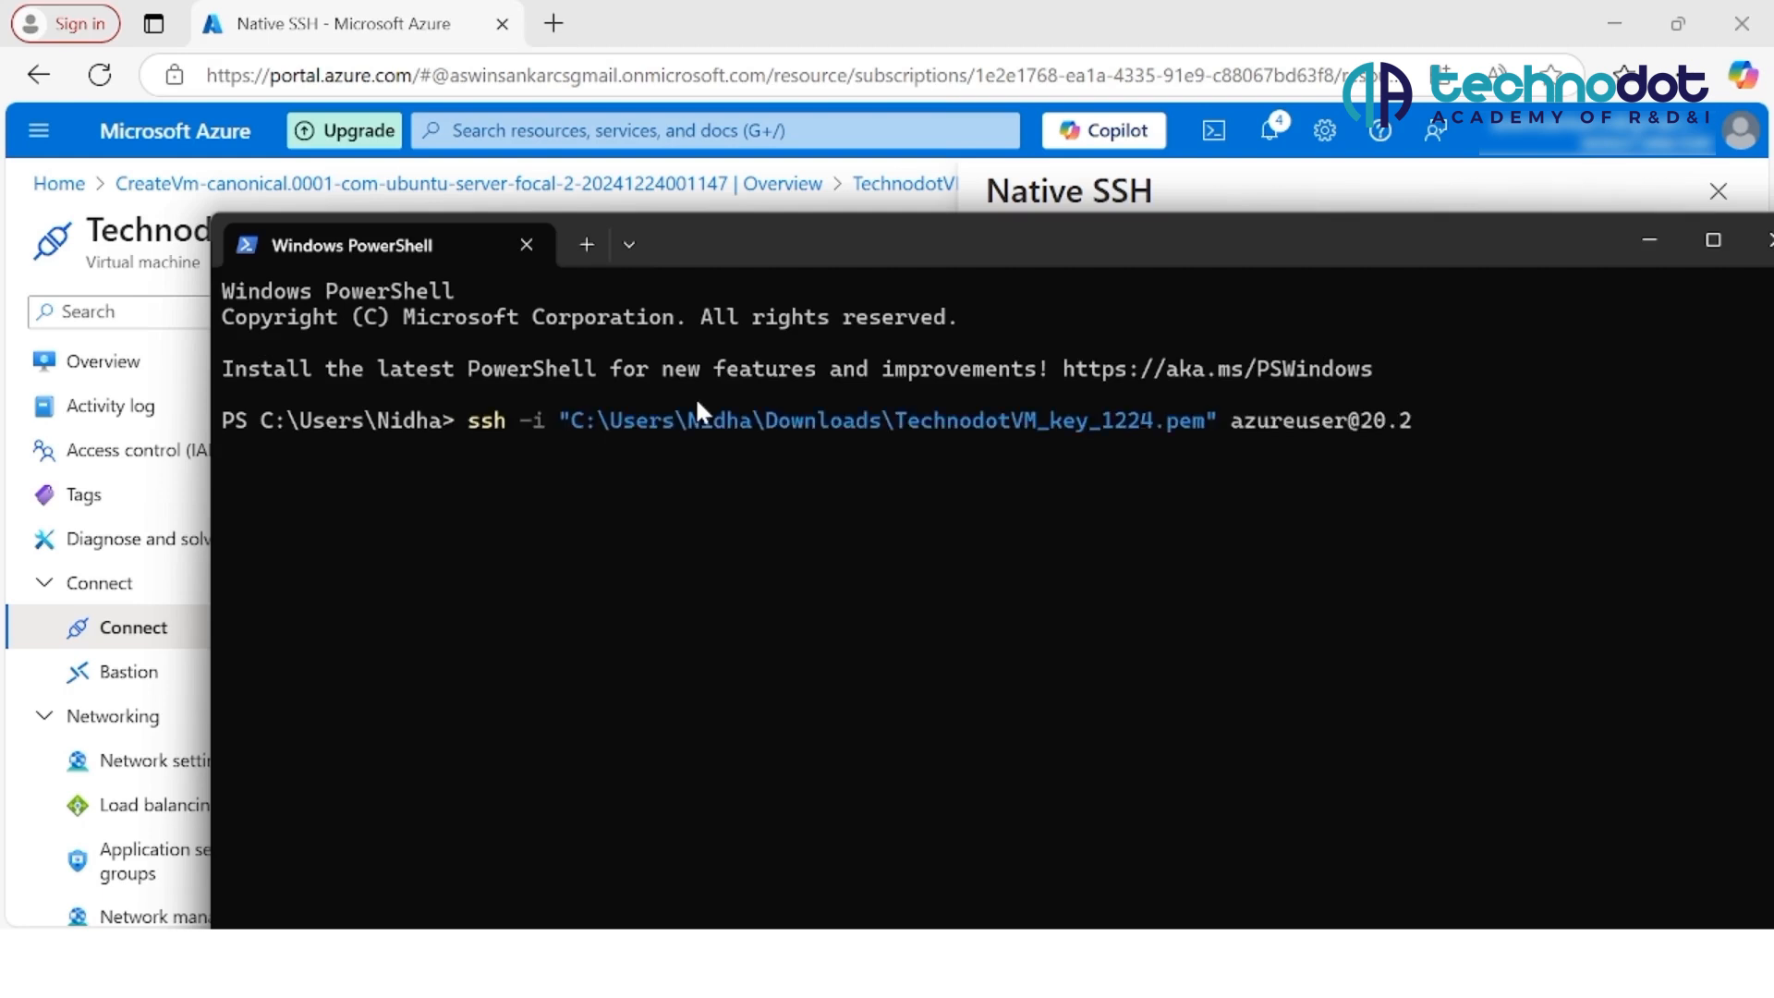
key("Return")
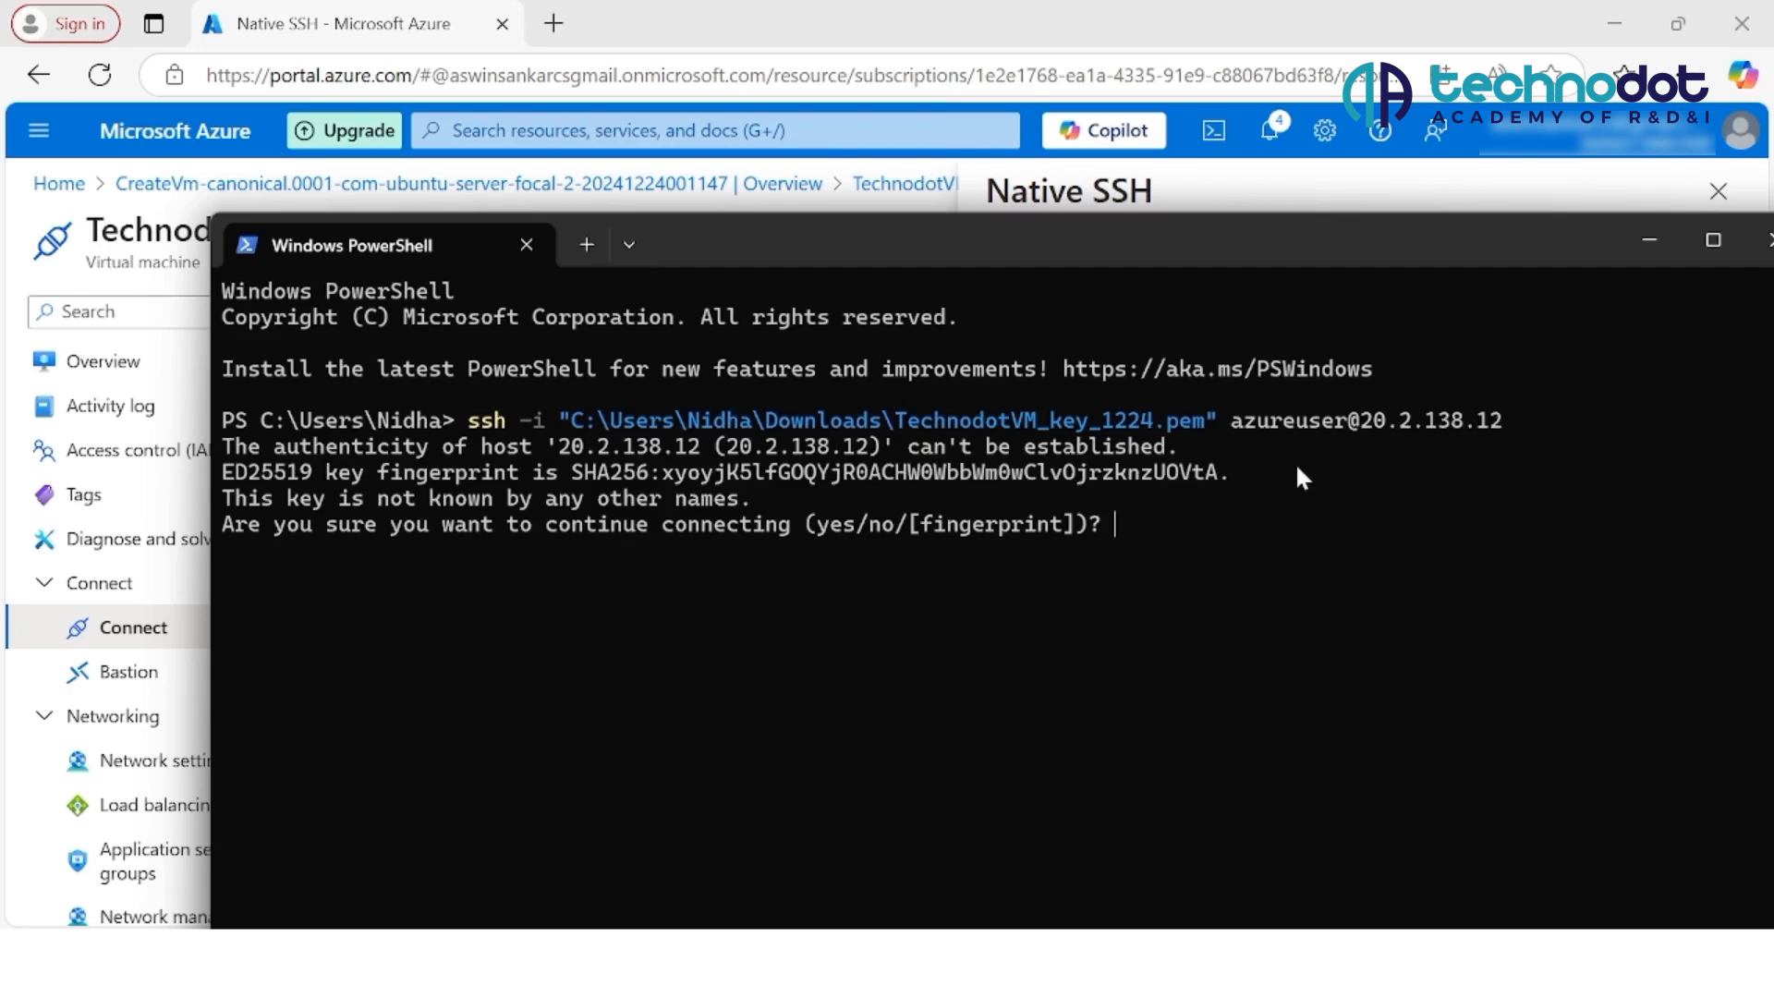
type("YES")
key("Return")
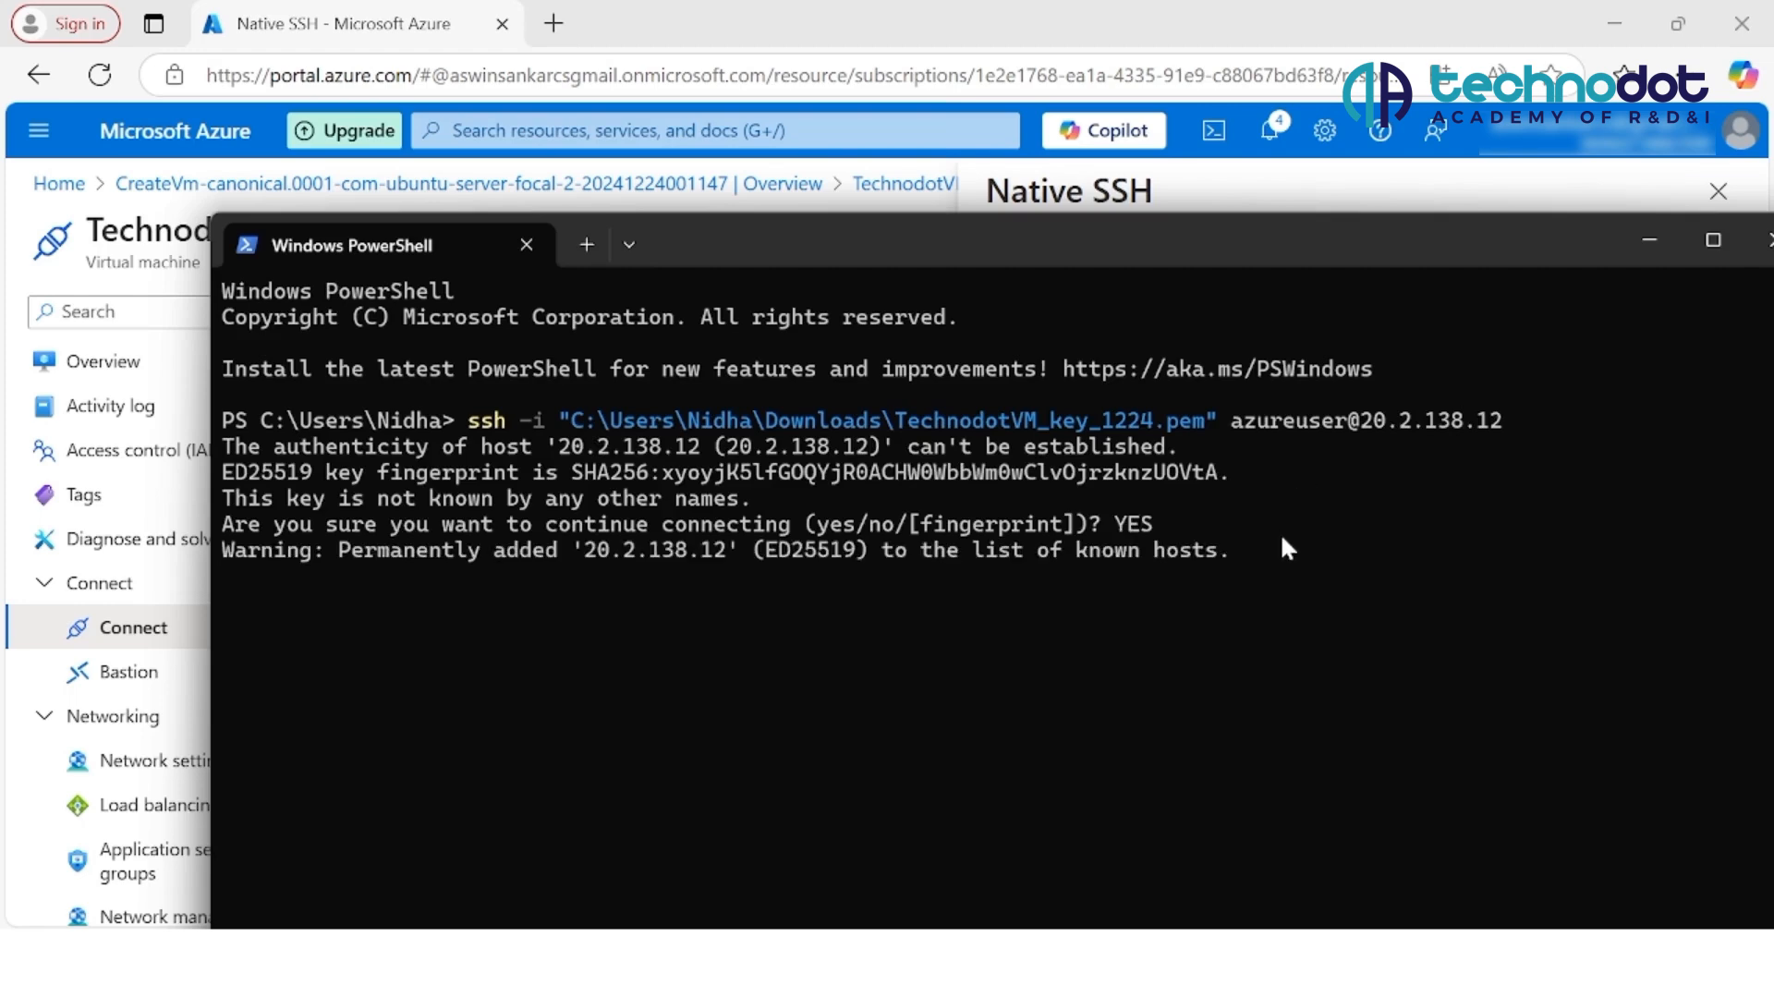